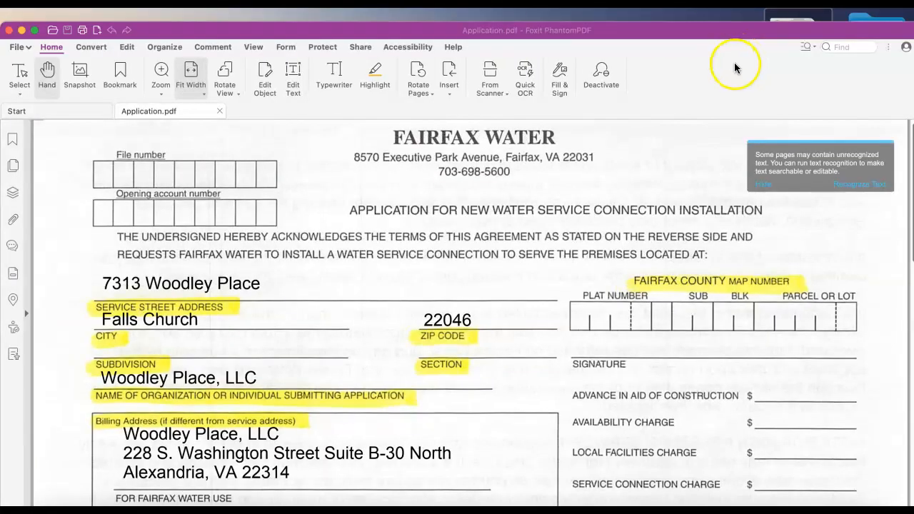
- Hide the OCR notice, close the Start tab, and scroll to the telephone and checkbox sections
left_click_drag(574, 33, 576, 19)
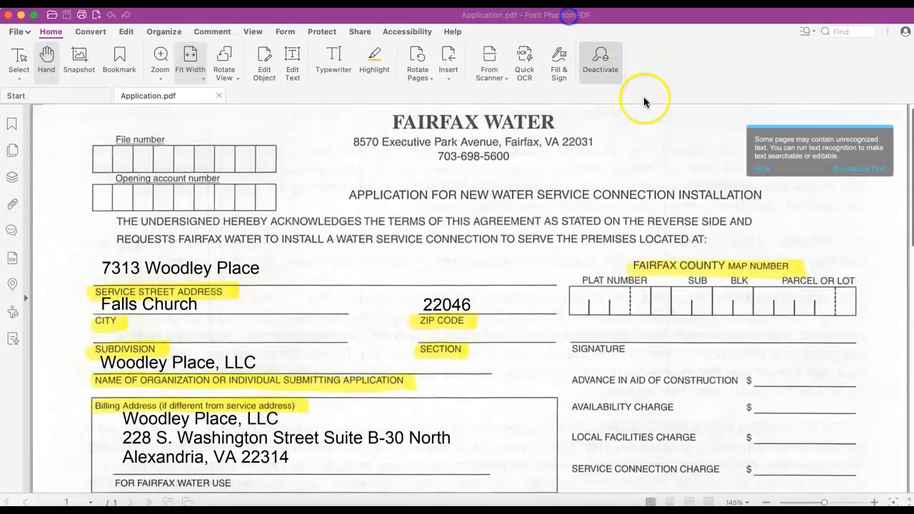
left_click(762, 169)
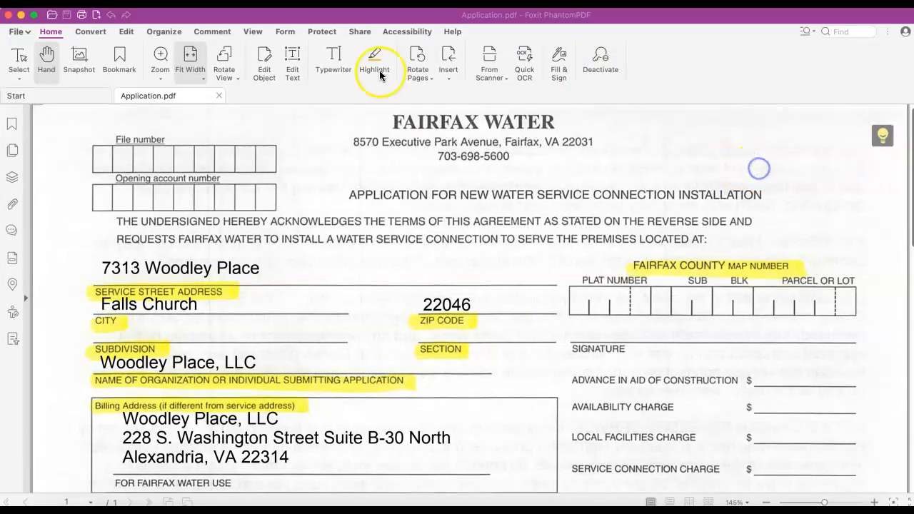
left_click(105, 96)
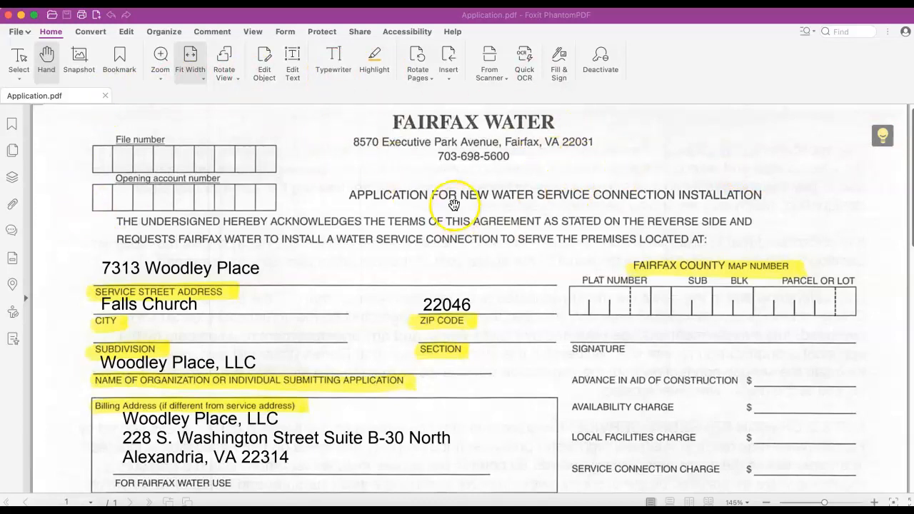
left_click_drag(59, 305, 72, 155)
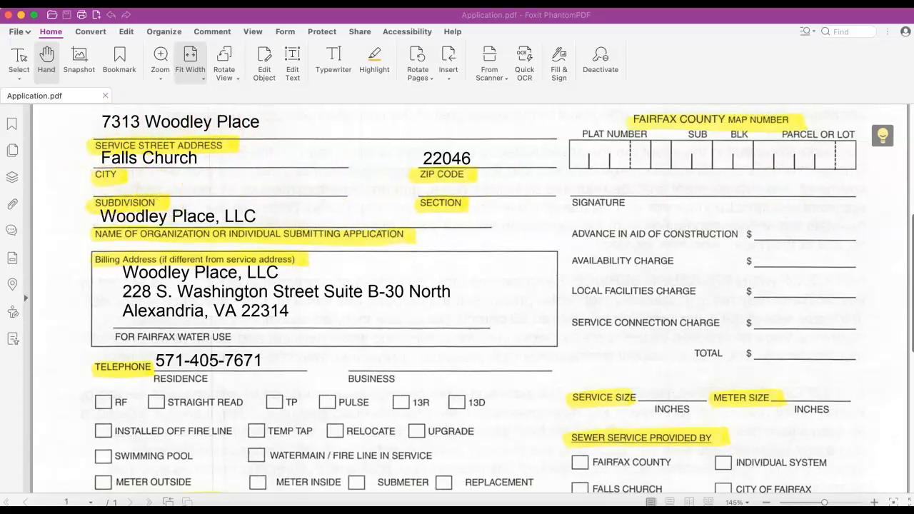
- Switch to the maximized browser and open the Fairfax County iCare property search
key("super+Tab")
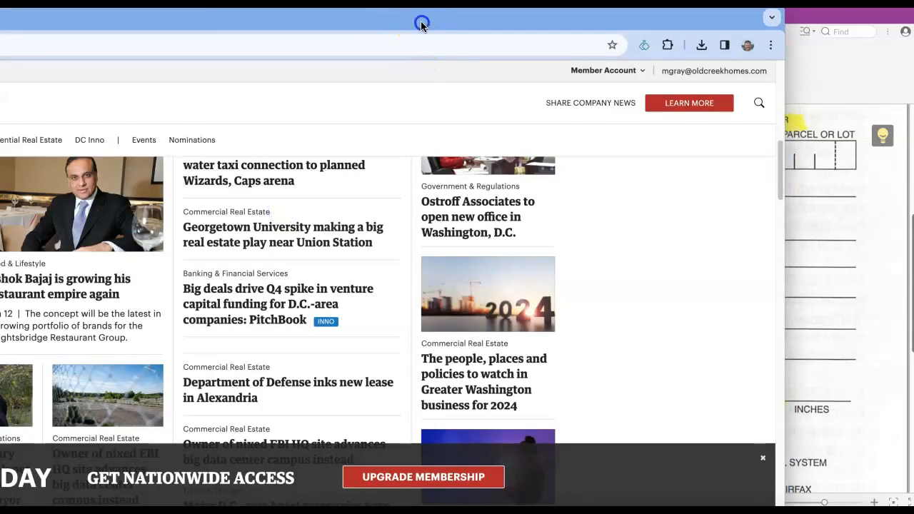
double_click(422, 25)
left_click(407, 45)
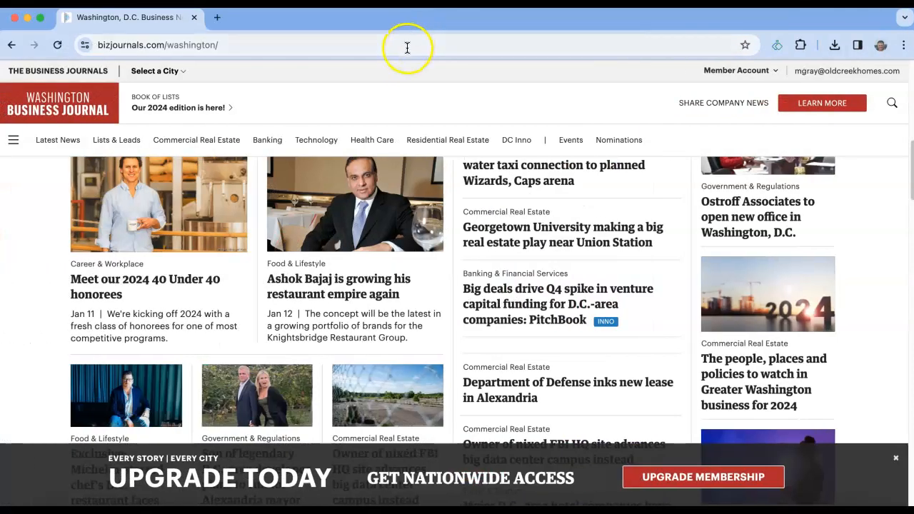
type("icare.fairfaxcounty.gov/ffxcare/search/CommonSearch.aspx?mode=ADDRESS")
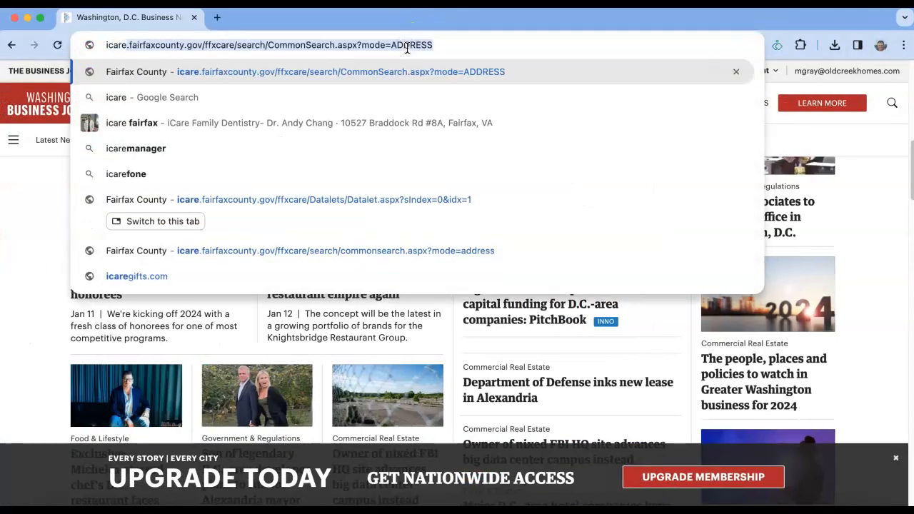
key("Return")
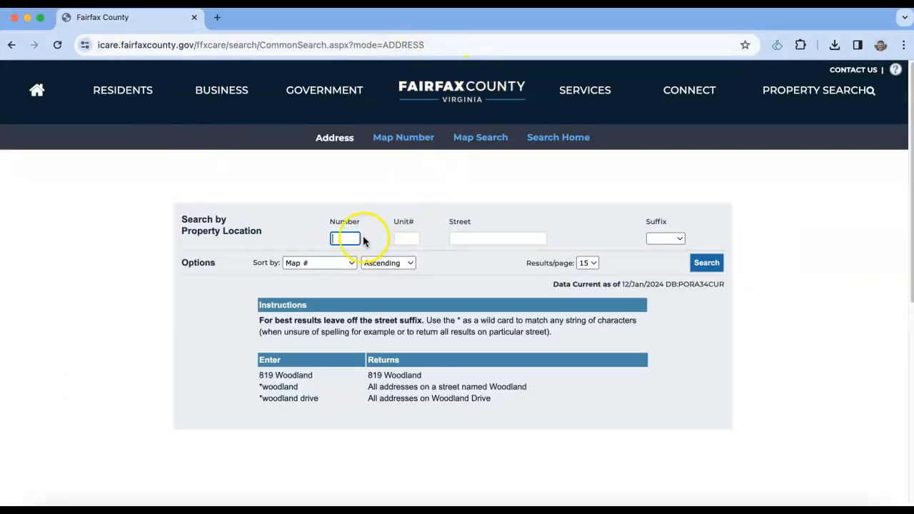
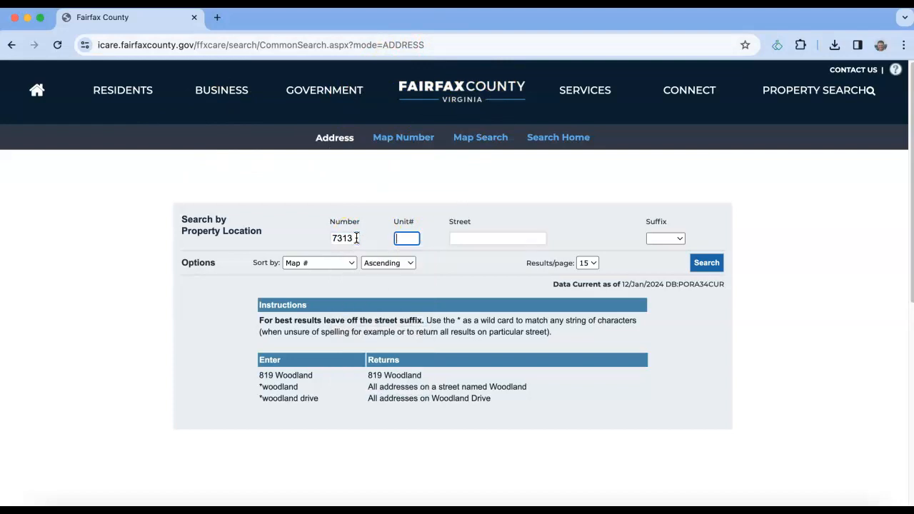
key("Tab")
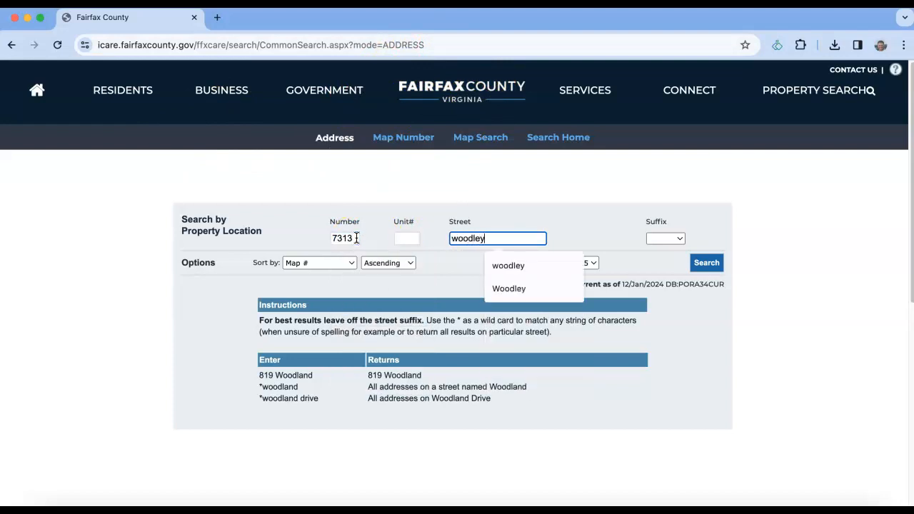
left_click(530, 216)
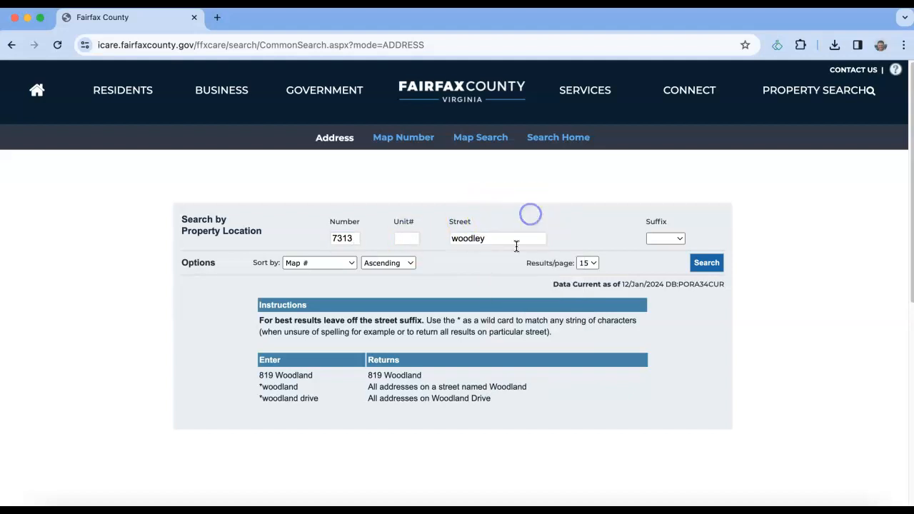
left_click(702, 266)
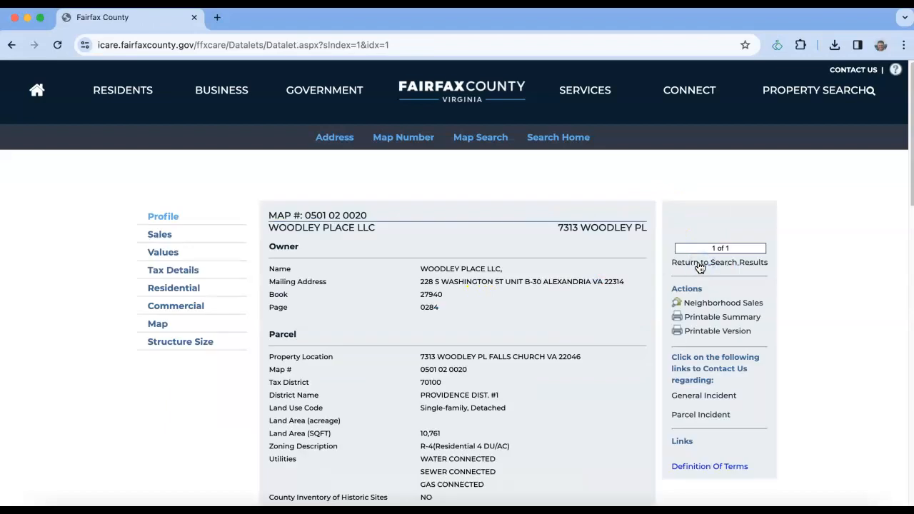
scroll(367, 262, "down", 5)
scroll(365, 263, "down", 2)
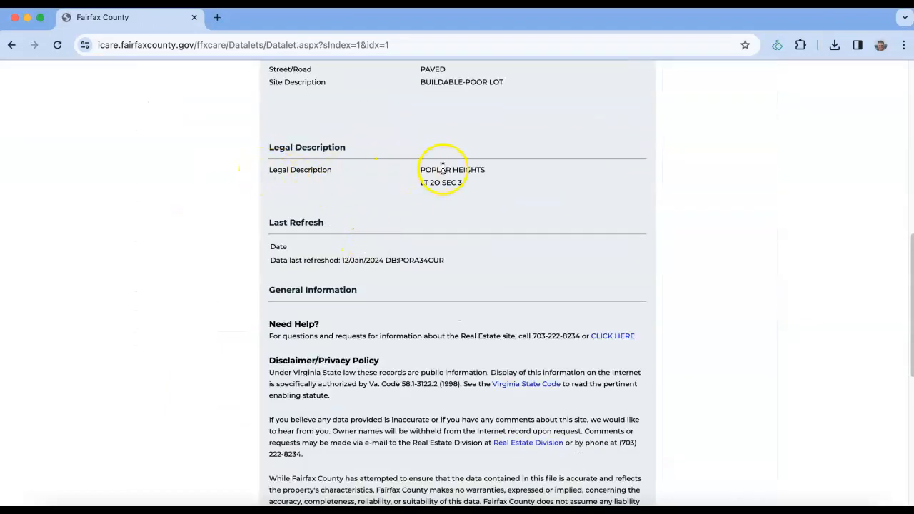
left_click_drag(422, 169, 497, 172)
left_click(441, 168)
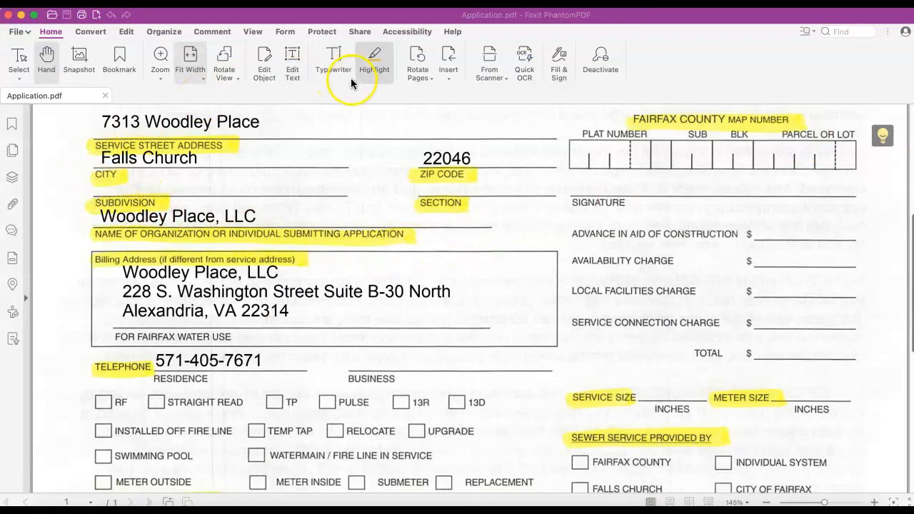
- Type 'Poplar Heights' on the Subdivision line and 'NA' on the Section line with Typewriter
left_click(325, 63)
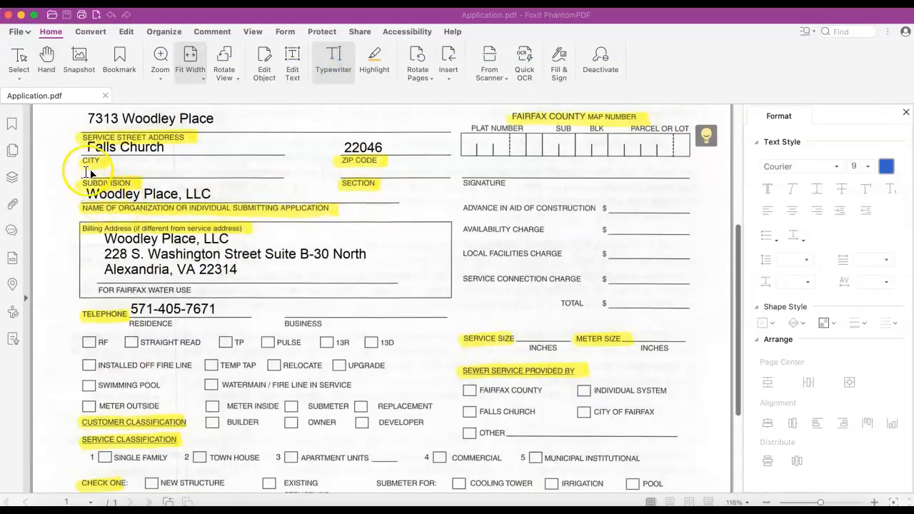
left_click(89, 170)
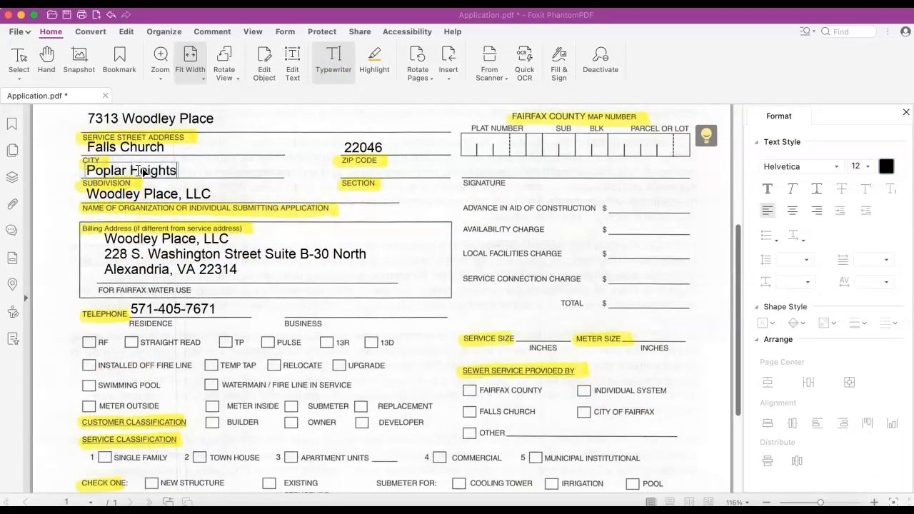
left_click(351, 178)
left_click(352, 171)
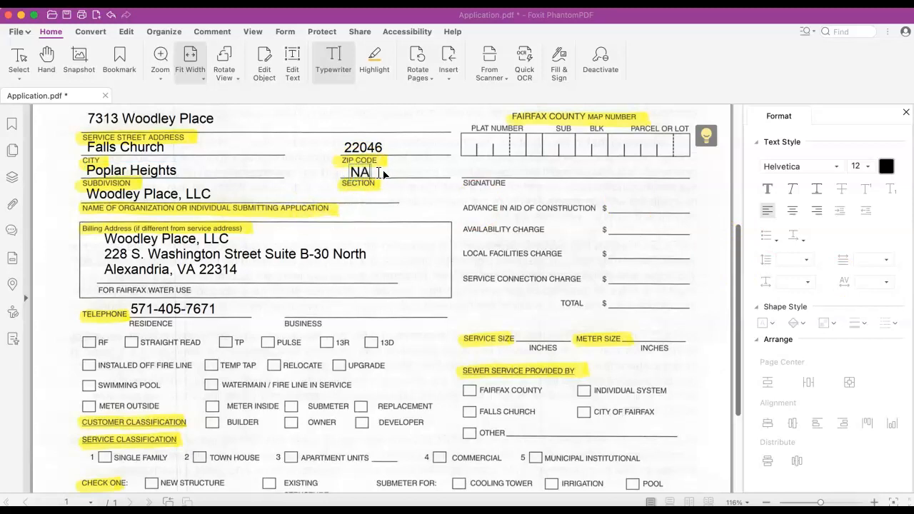
left_click(78, 199)
left_click(905, 116)
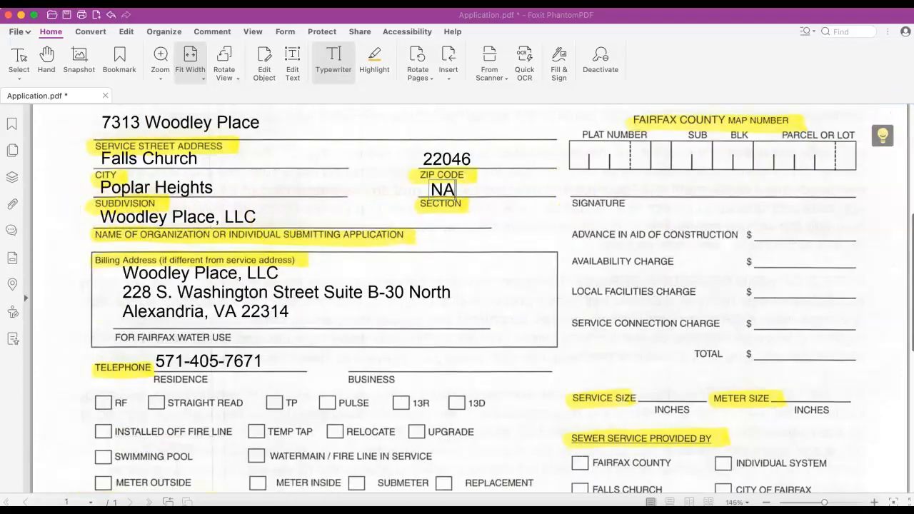
left_click(517, 16)
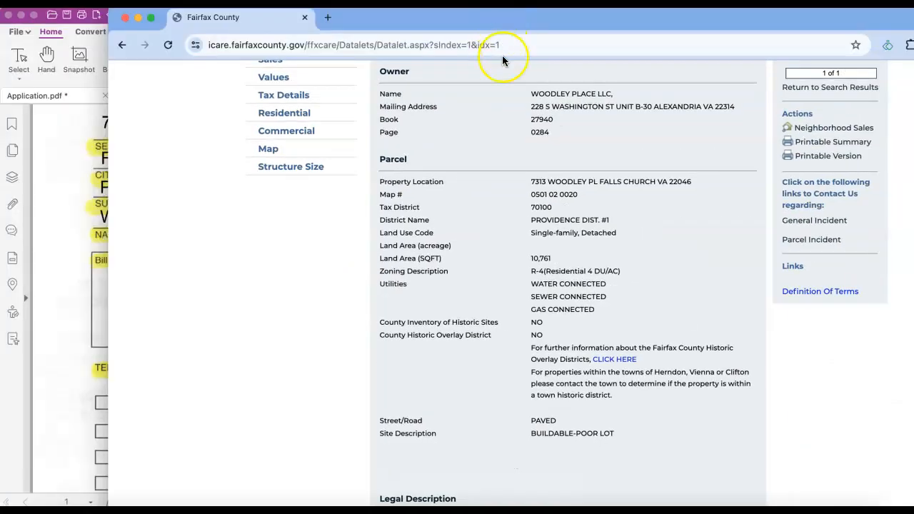
left_click_drag(531, 93, 629, 98)
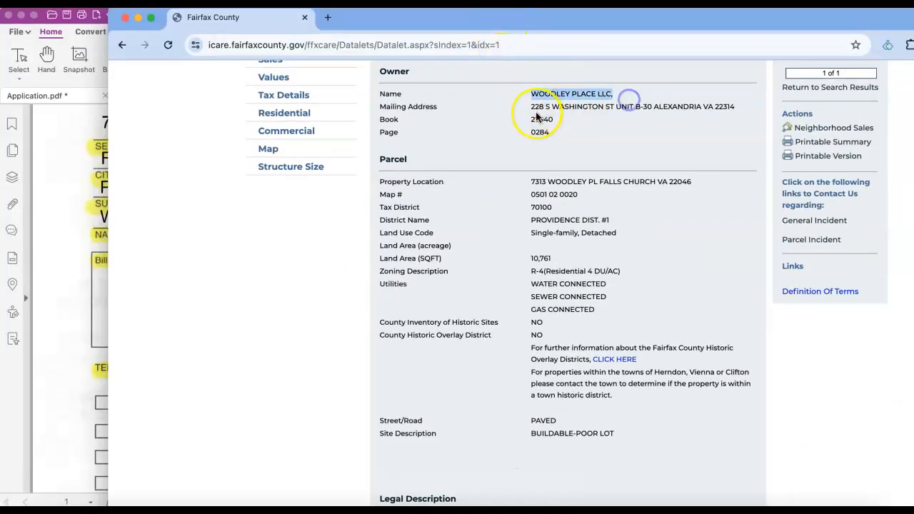
left_click_drag(647, 19, 913, 18)
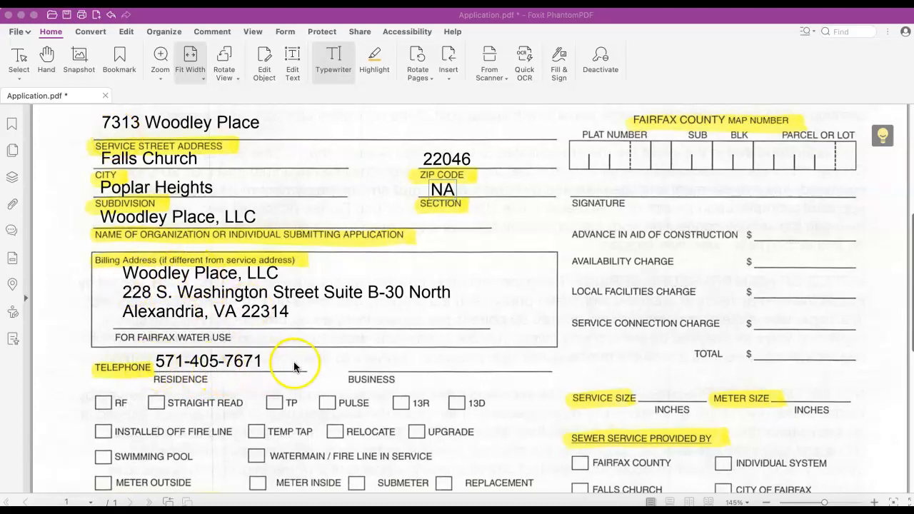
scroll(296, 367, "down", 4)
- Put an X in the Builder, Single Family, New Structure and Fairfax County sewer boxes
scroll(296, 367, "down", 3)
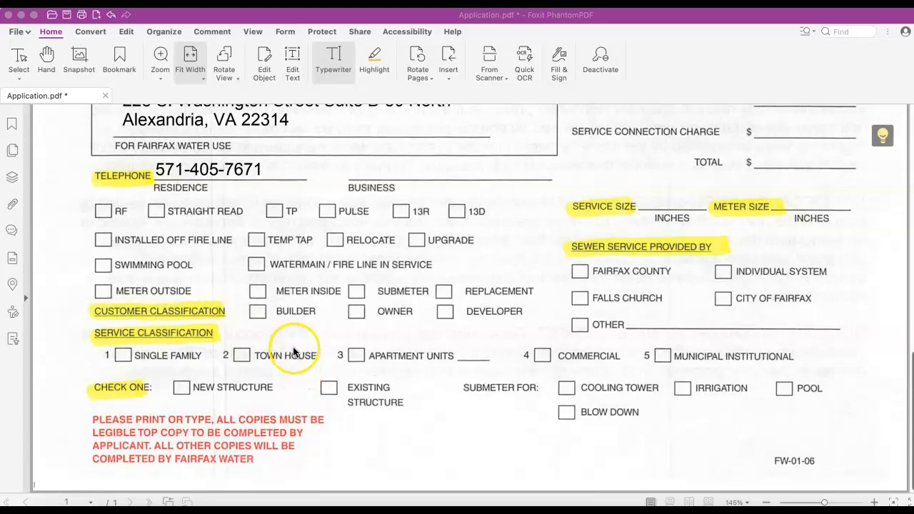
left_click(254, 311)
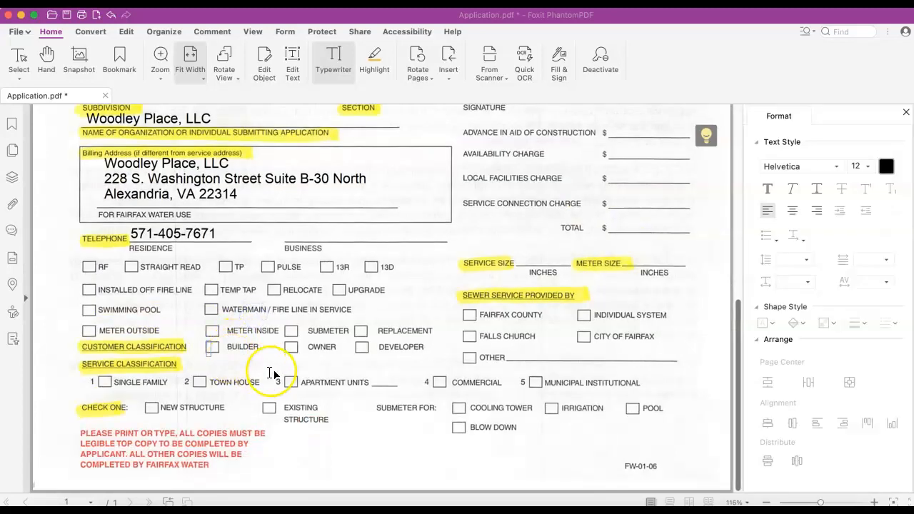
type("X")
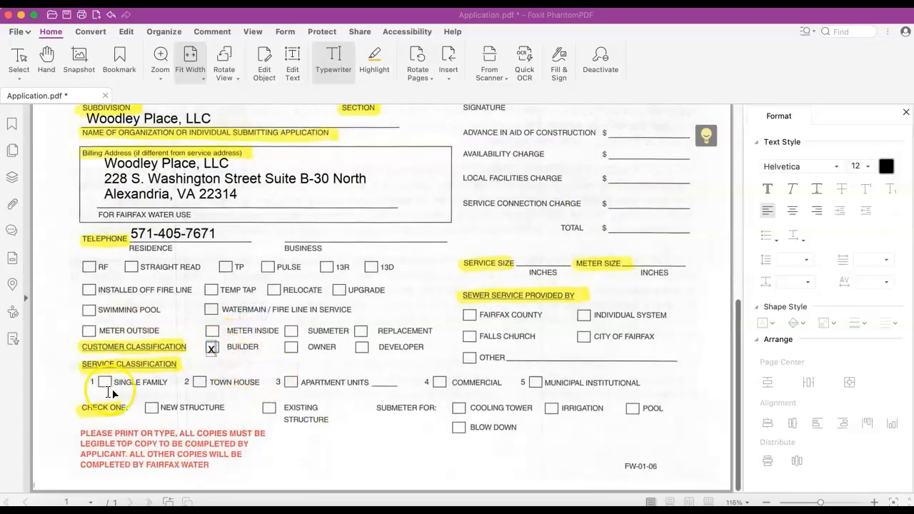
type("X")
left_click(152, 408)
type("X")
left_click(291, 422)
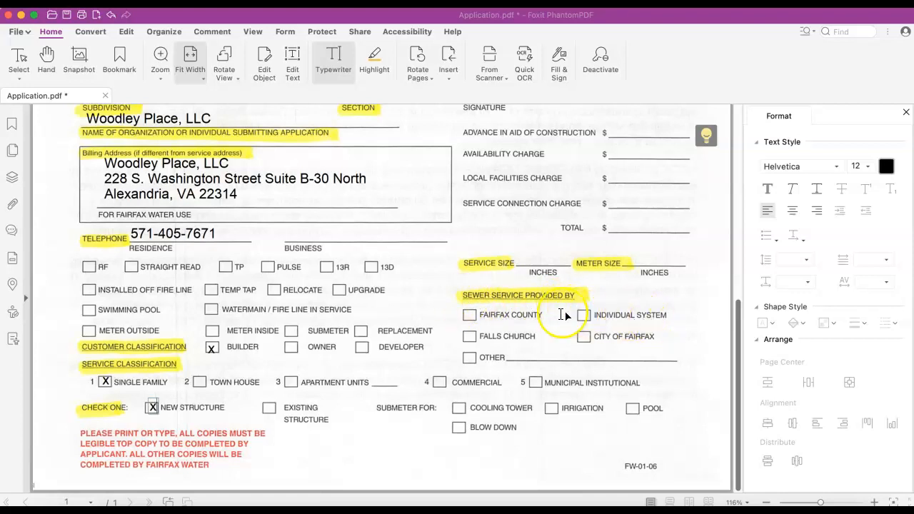
left_click(468, 315)
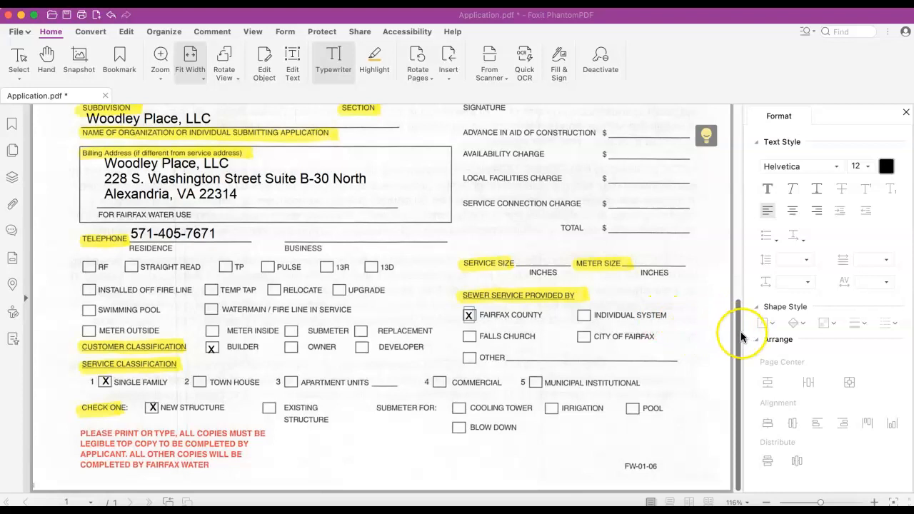
left_click_drag(735, 301, 736, 274)
left_click(738, 146)
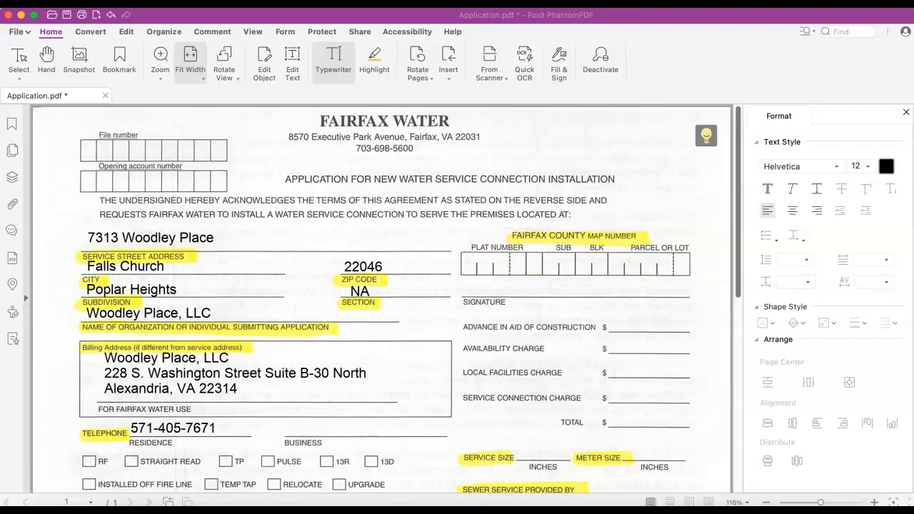
left_click_drag(913, 329, 409, 285)
left_click_drag(408, 179, 465, 143)
double_click(490, 143)
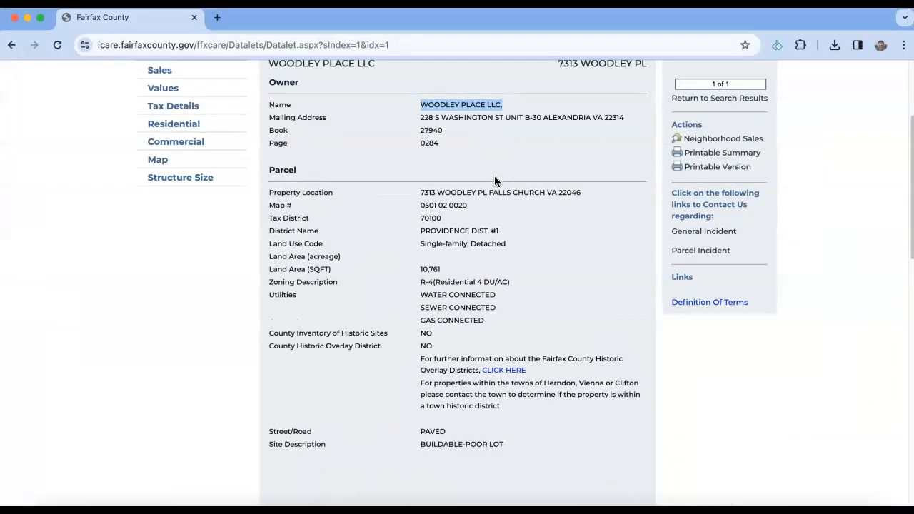
scroll(494, 179, "up", 2)
left_click_drag(271, 132, 370, 134)
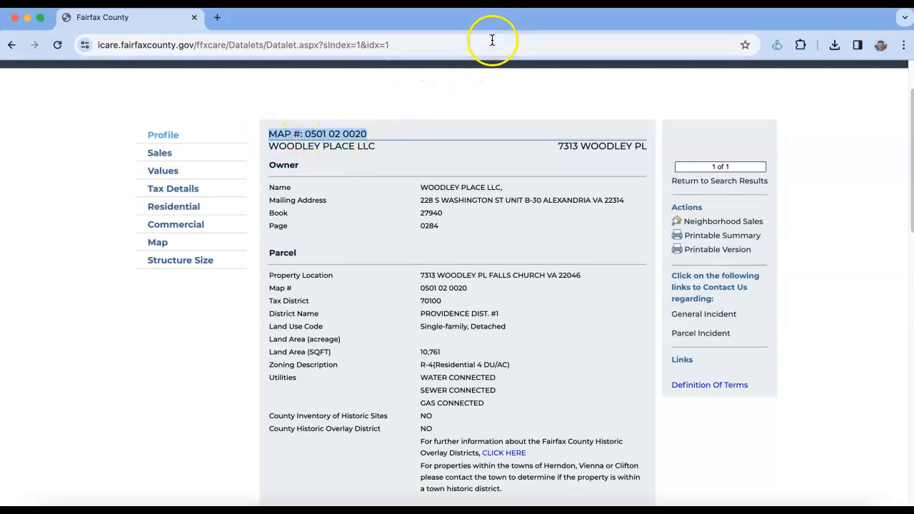
left_click(465, 96)
left_click_drag(482, 27, 475, 302)
- Enter 0501, 02 and 0020 in the Plat Number, BLK and Parcel or Lot boxes
left_click(465, 266)
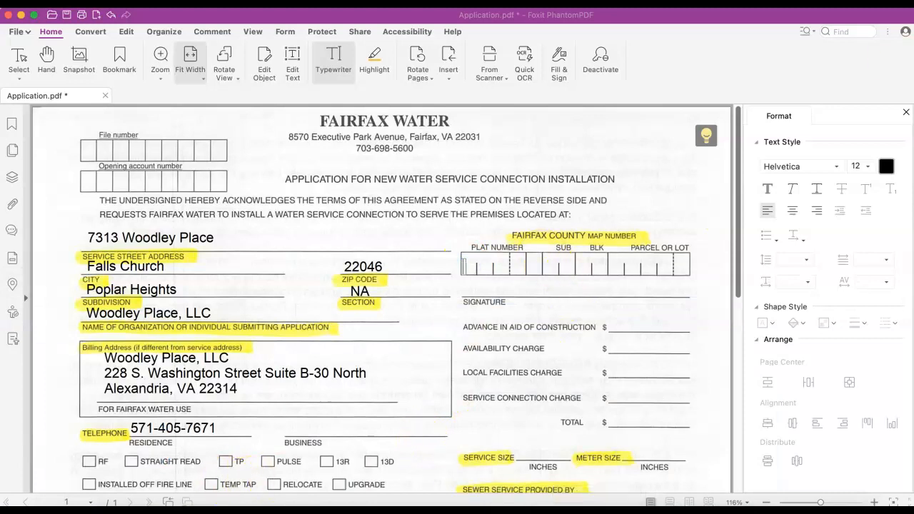
left_click(466, 265)
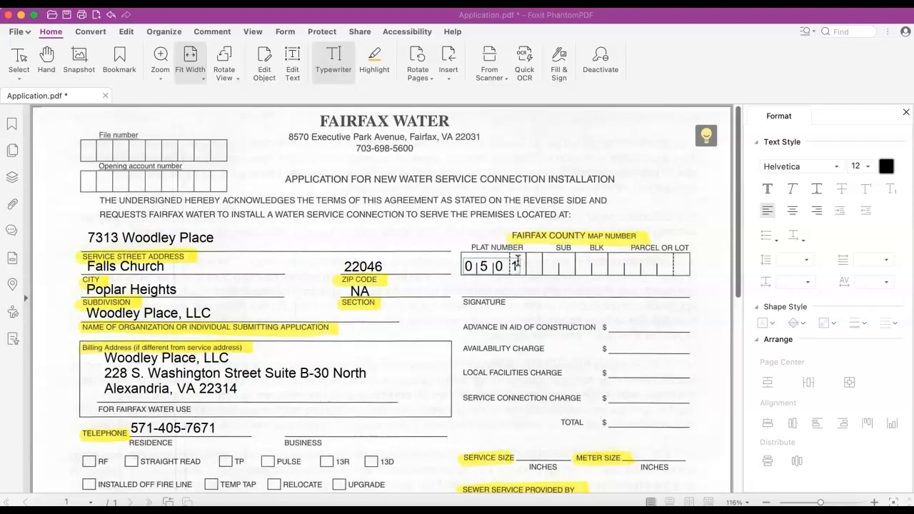
left_click(583, 290)
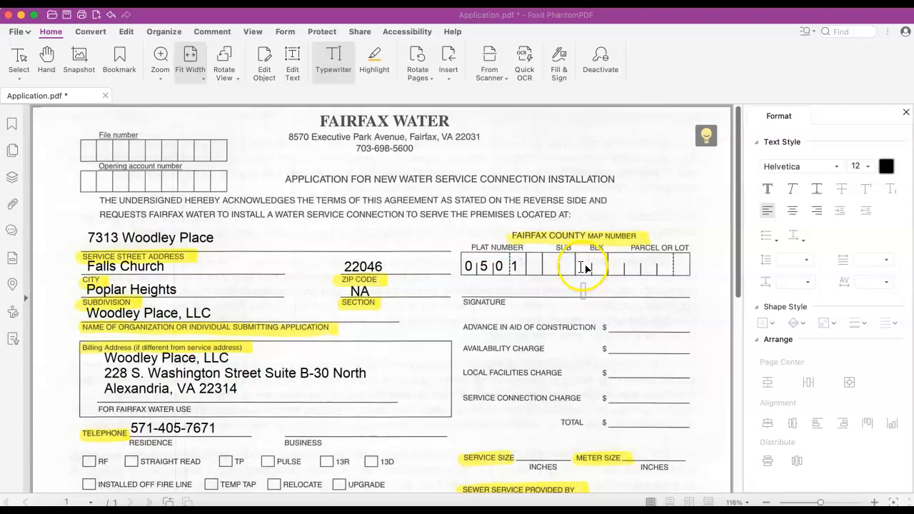
left_click(582, 267)
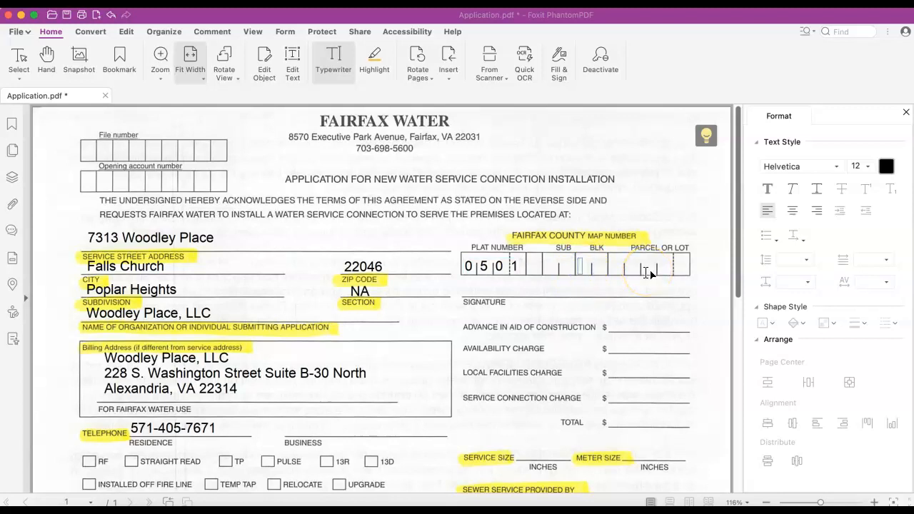
left_click(664, 271)
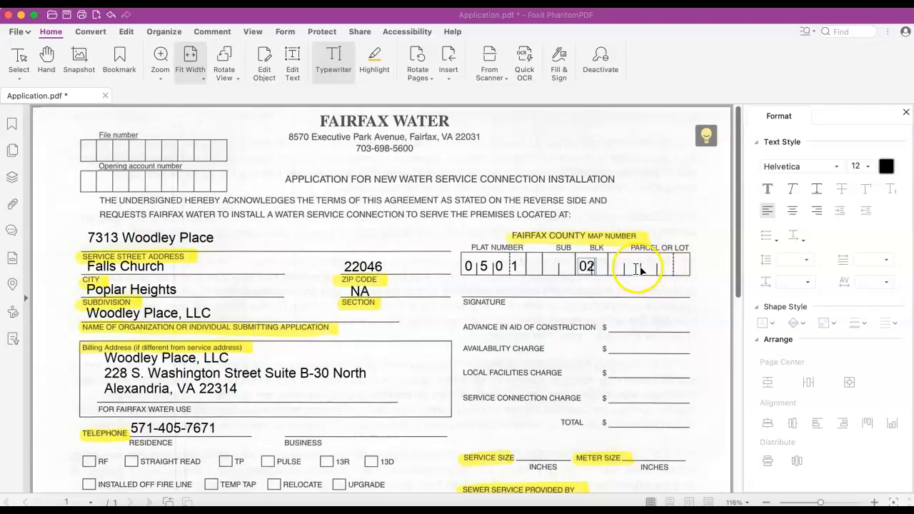
left_click(633, 267)
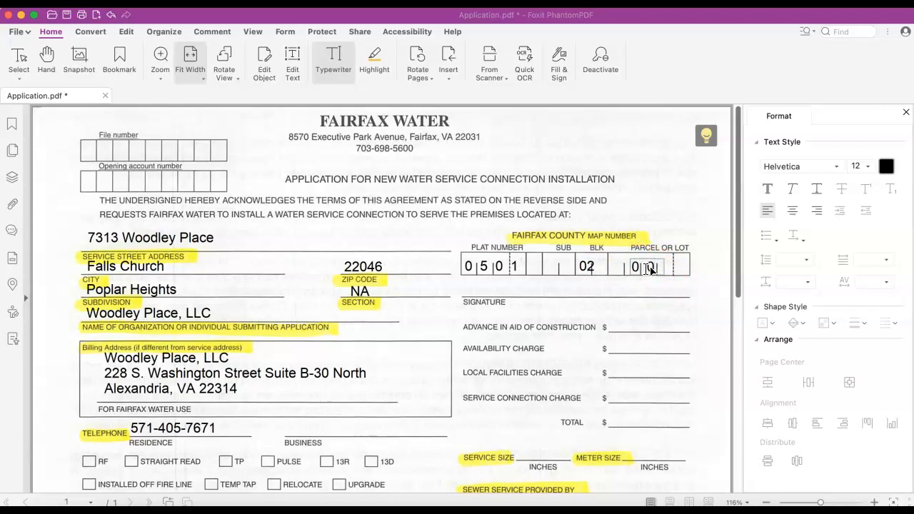
left_click(632, 268)
left_click(508, 270)
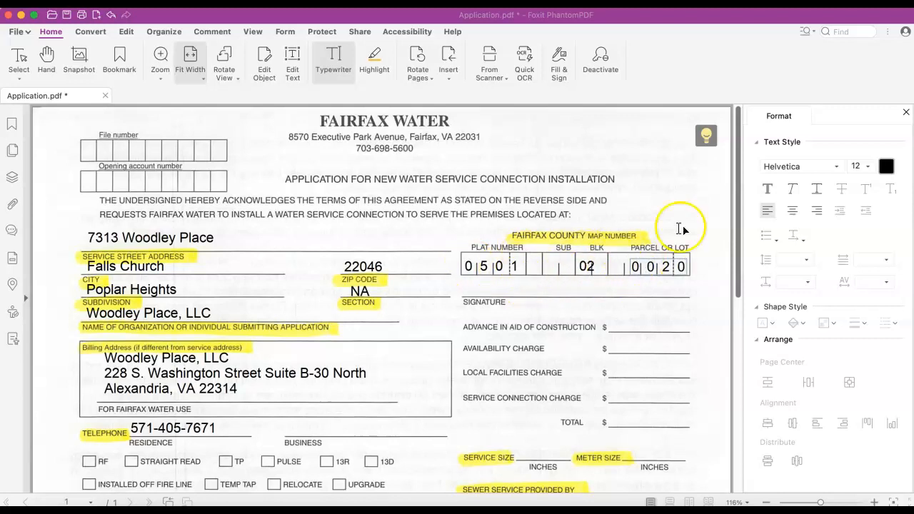
left_click_drag(780, 235, 556, 197)
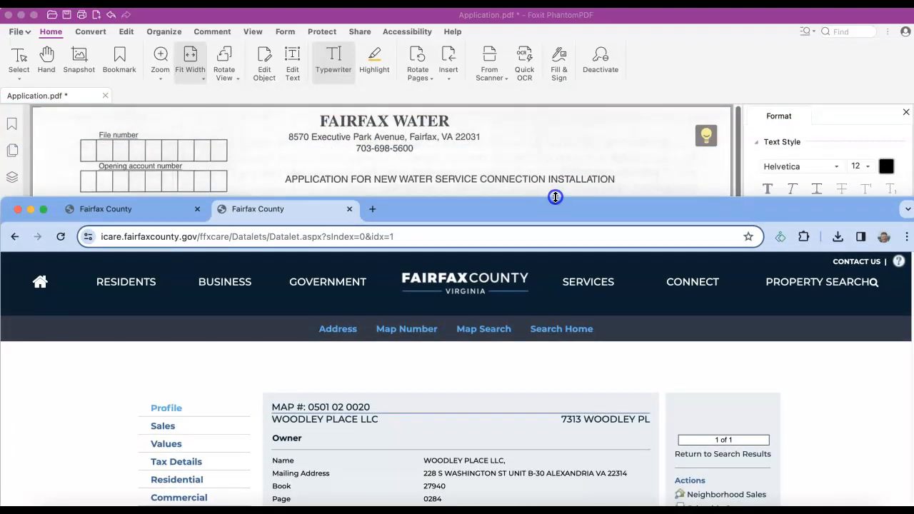
left_click_drag(556, 197, 591, 239)
left_click_drag(274, 450, 396, 459)
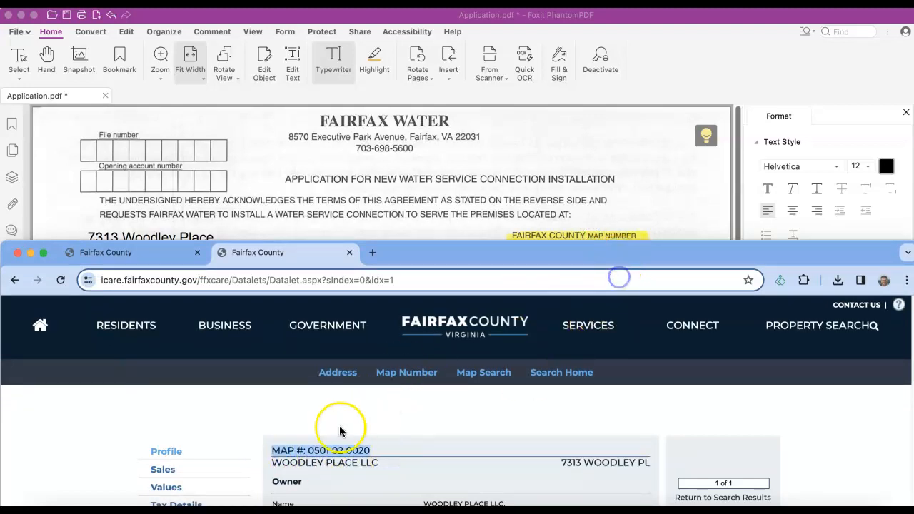
left_click_drag(554, 252, 547, 303)
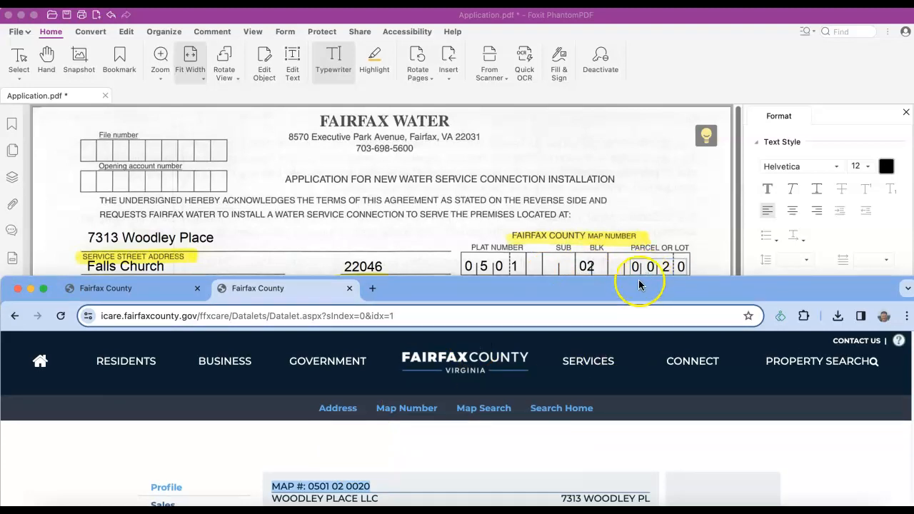
left_click_drag(629, 288, 913, 21)
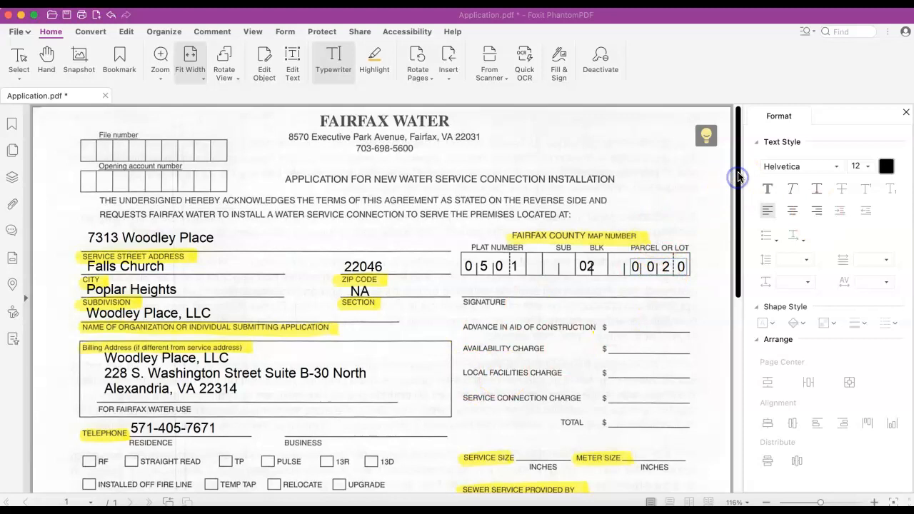
- Enter 1 in the Service Size blank and 3/4" in Meter Size, retyping the service size
scroll(655, 321, "down", 5)
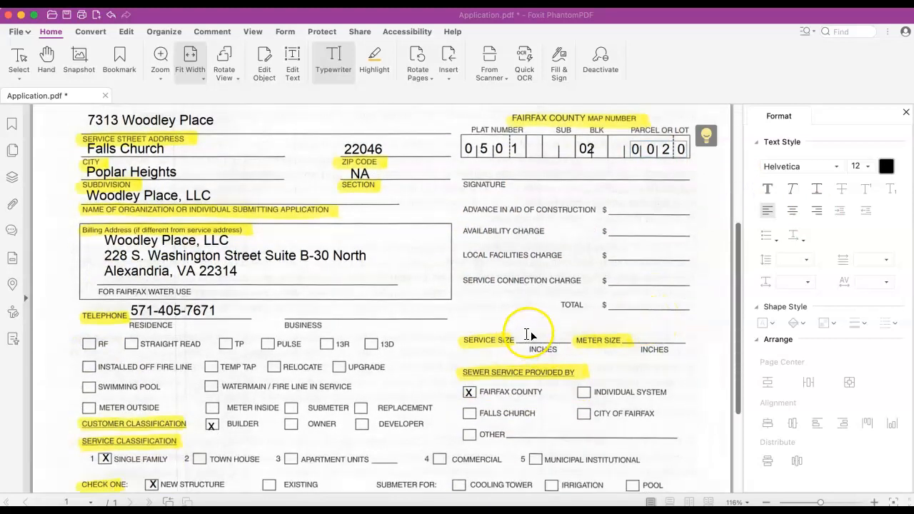
left_click(527, 335)
type("1")
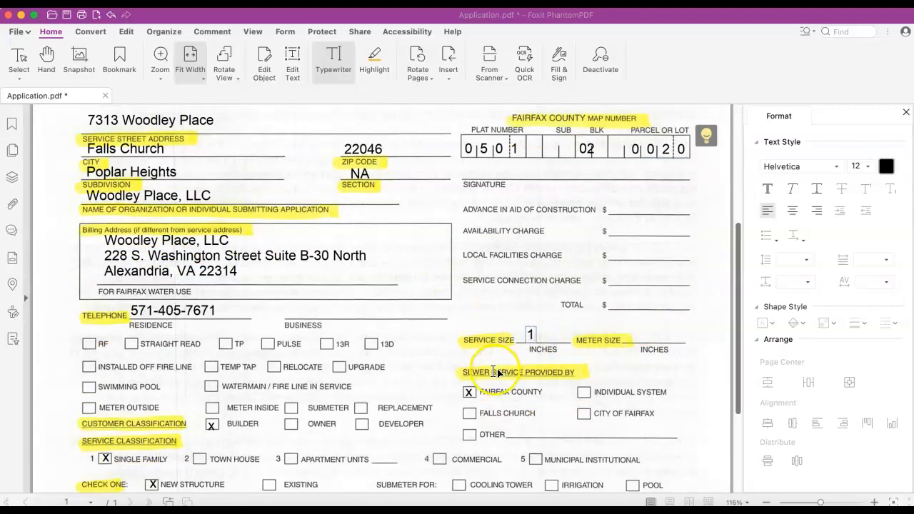
left_click(643, 334)
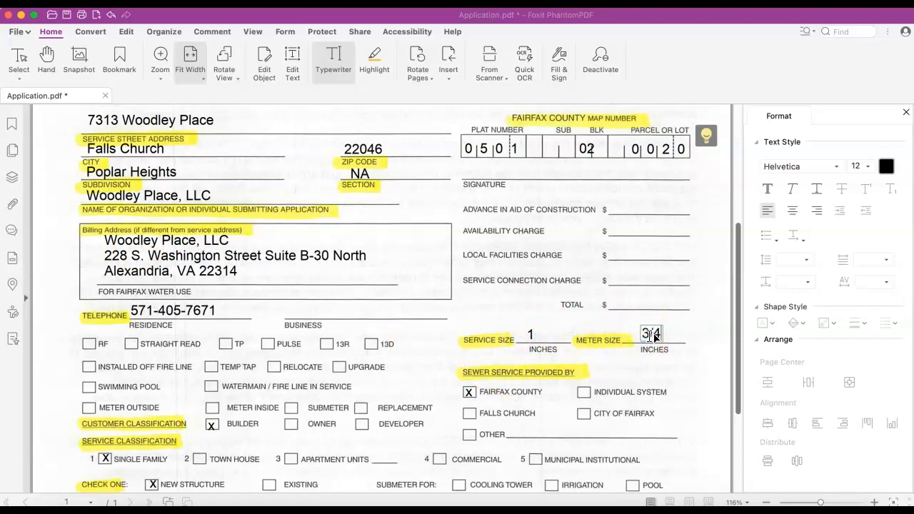
left_click(533, 335)
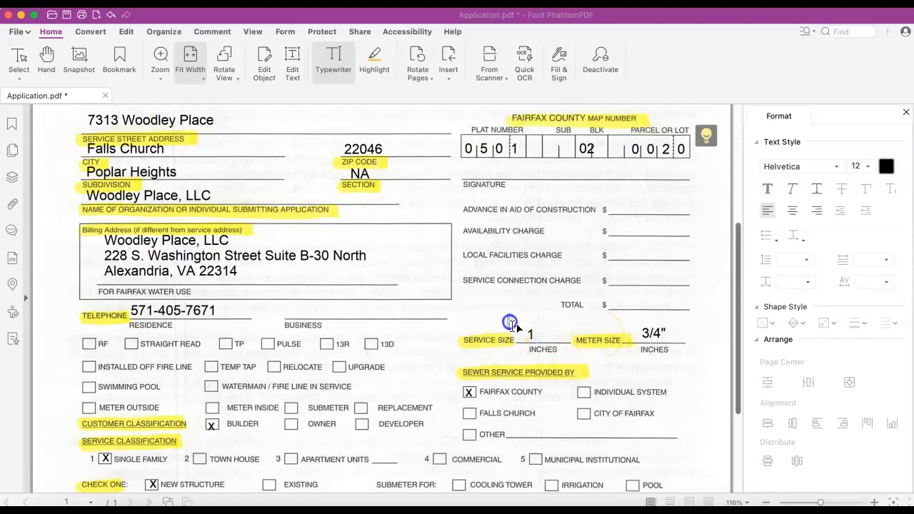
double_click(531, 335)
key("BackSpace")
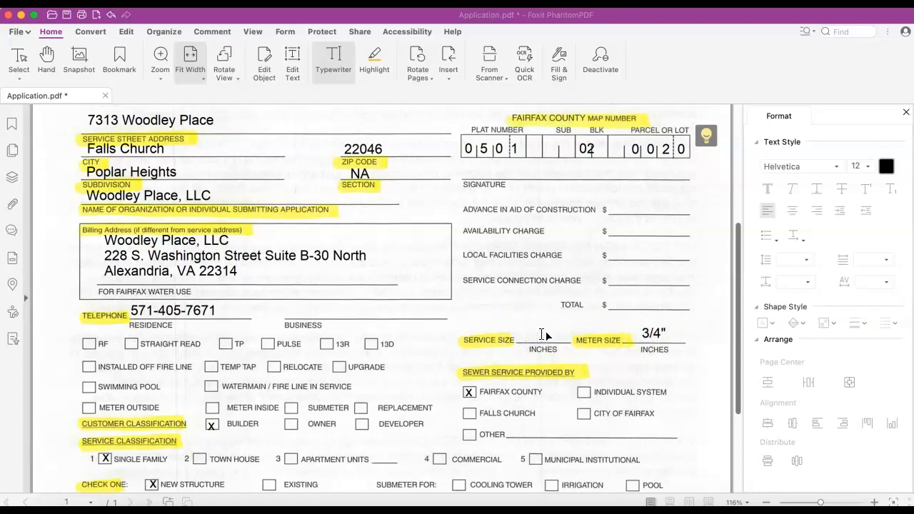
type("1")
left_click(643, 333)
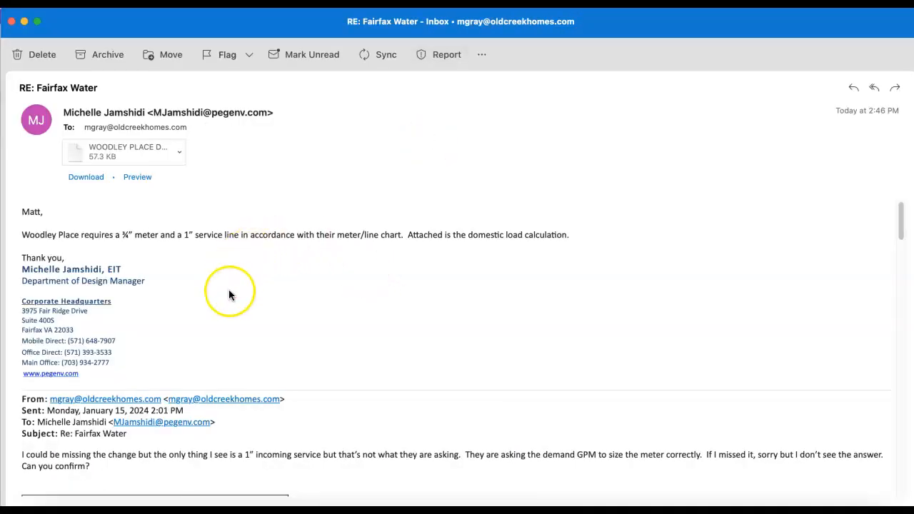
- Scroll the RE: Fairfax Water email to the meter table and select the 3/4" row
scroll(230, 291, "down", 5)
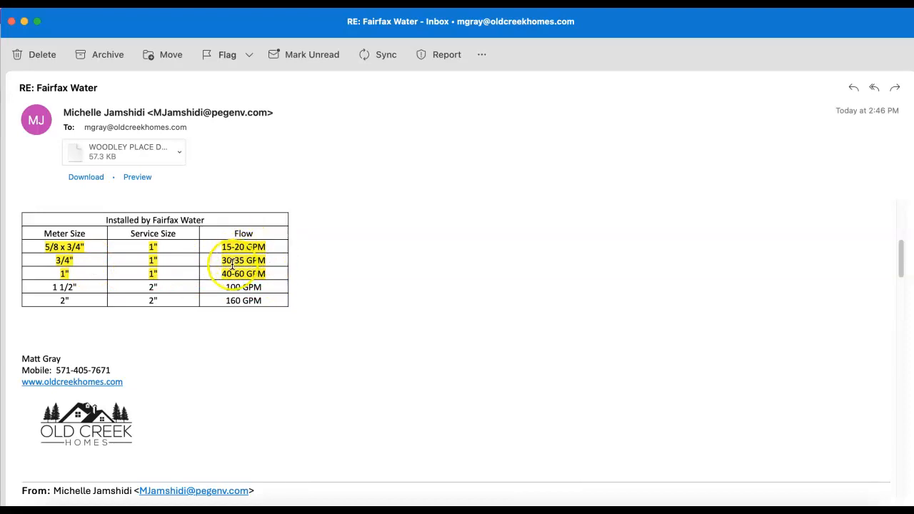
left_click_drag(51, 260, 277, 261)
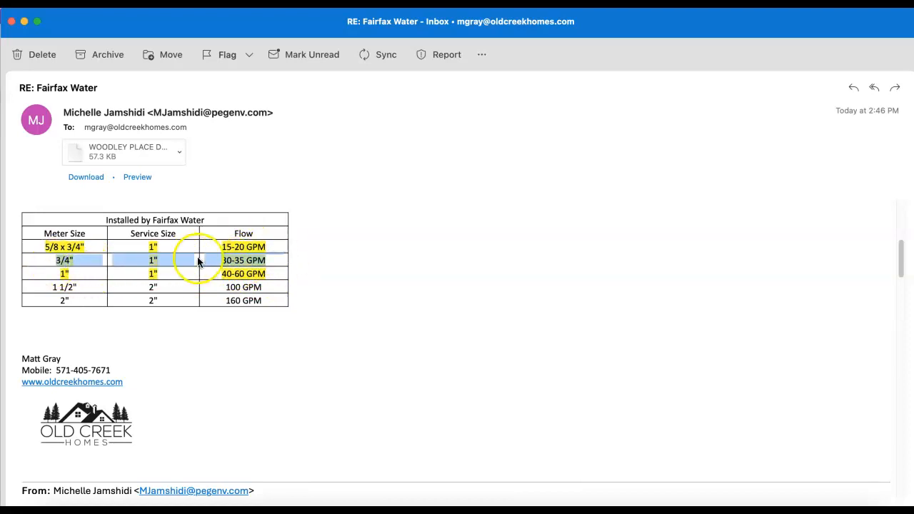
left_click(363, 25)
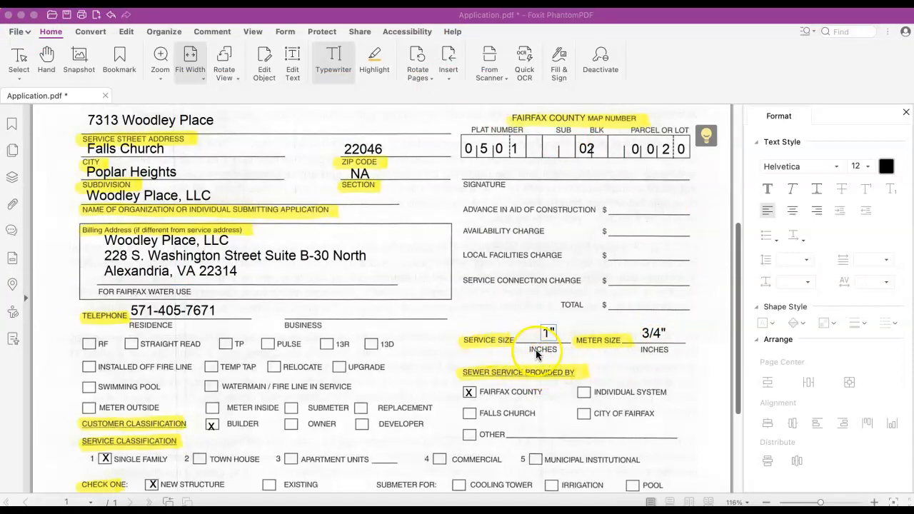
- Save Application.pdf with File > Save and minimize the Foxit window
scroll(639, 322, "up", 3)
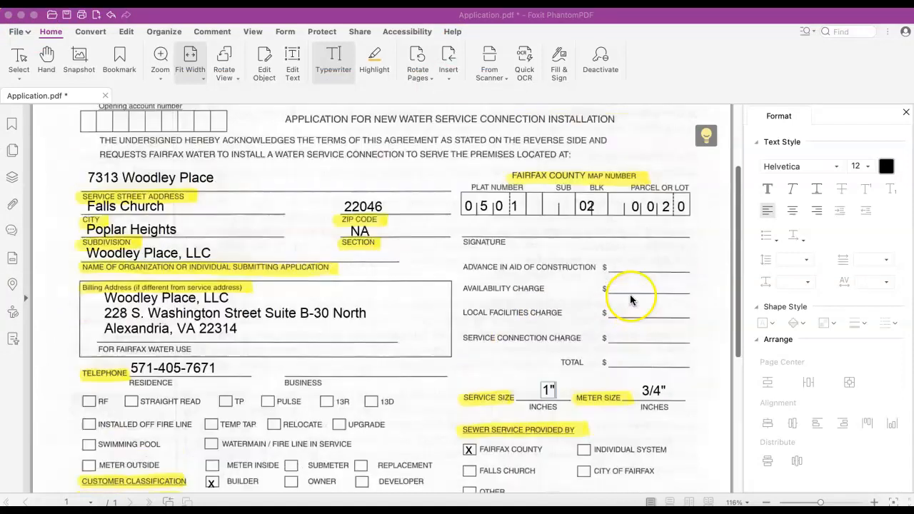
scroll(633, 300, "down", 5)
scroll(631, 304, "down", 2)
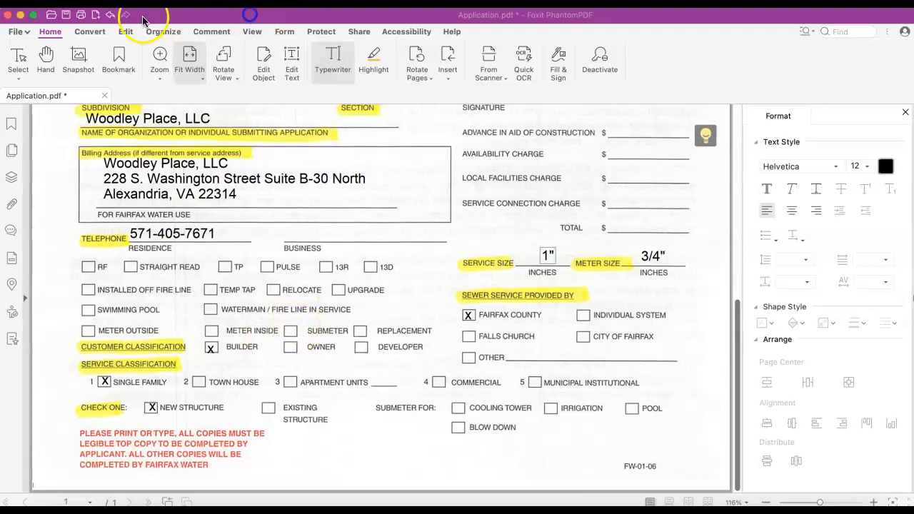
left_click(17, 32)
left_click(19, 32)
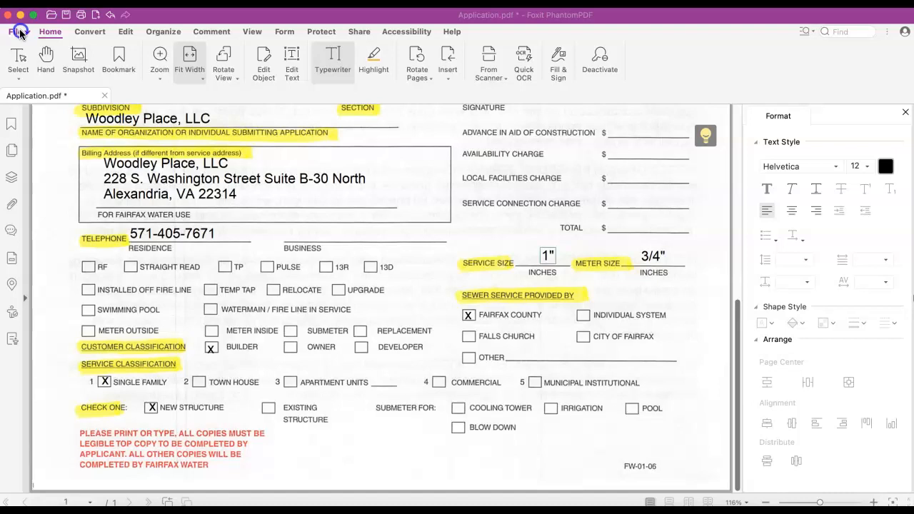
left_click(20, 32)
left_click(55, 136)
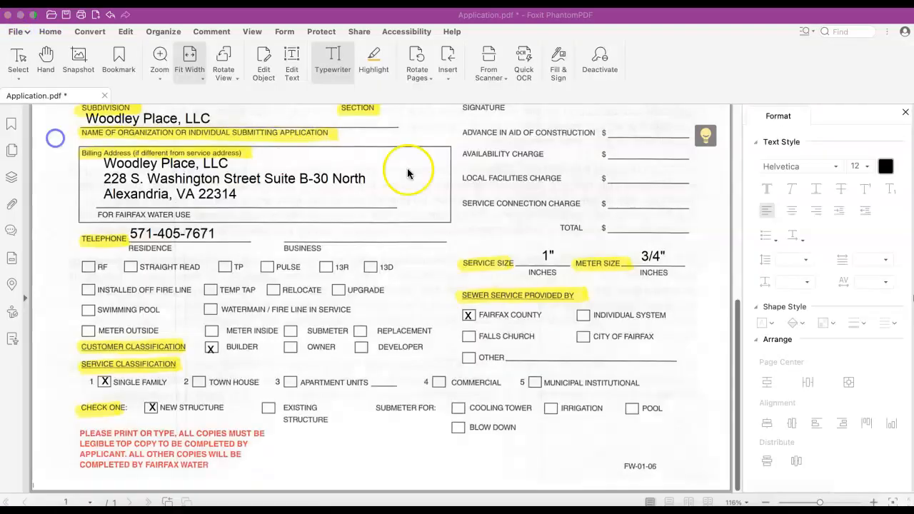
left_click(20, 15)
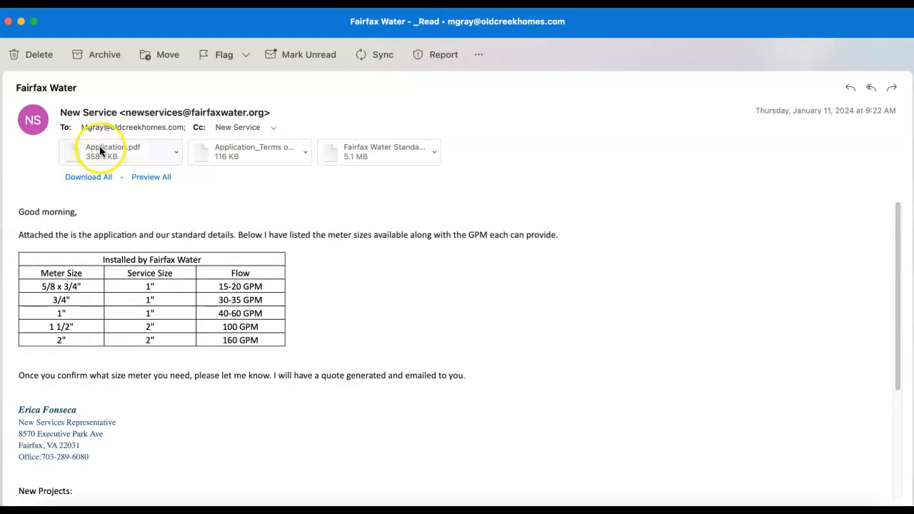
- Open and scroll through the Application_Terms PDF, then open and close the Standard Details PDF
left_click(239, 151)
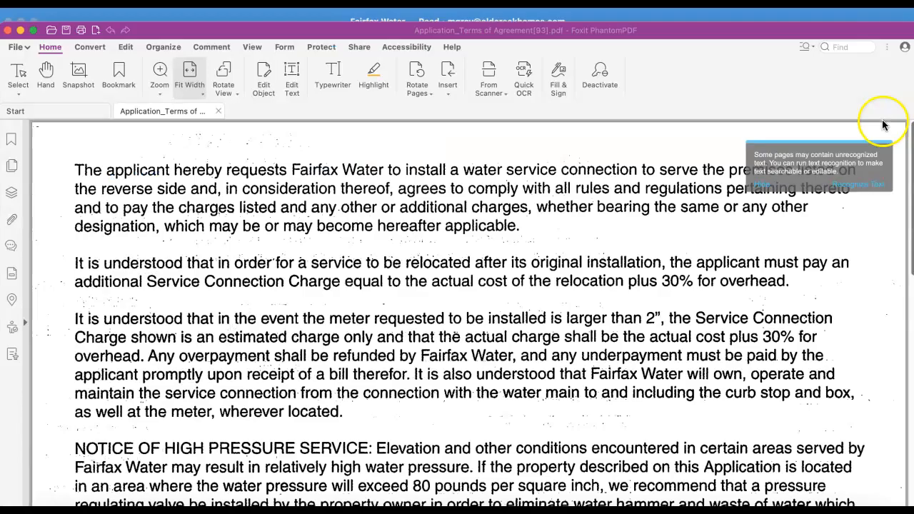
double_click(824, 35)
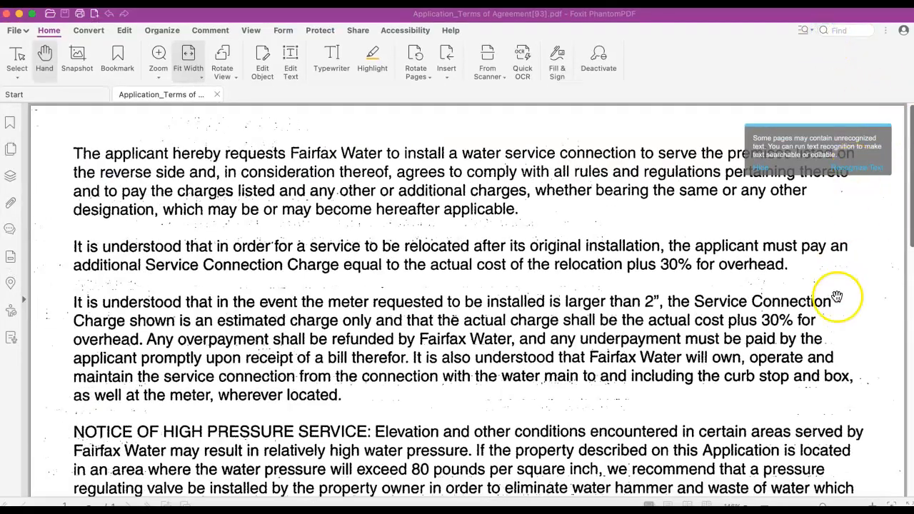
scroll(832, 308, "down", 5)
scroll(833, 308, "down", 5)
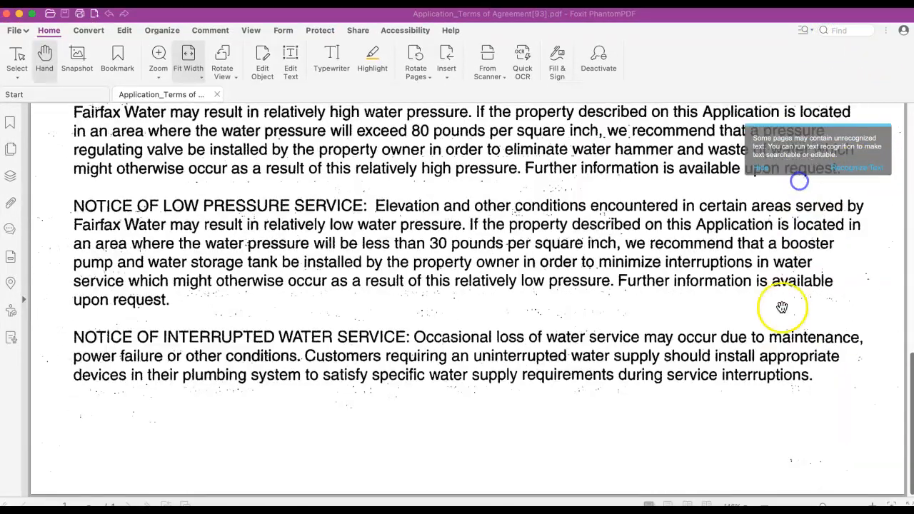
left_click(6, 13)
double_click(363, 152)
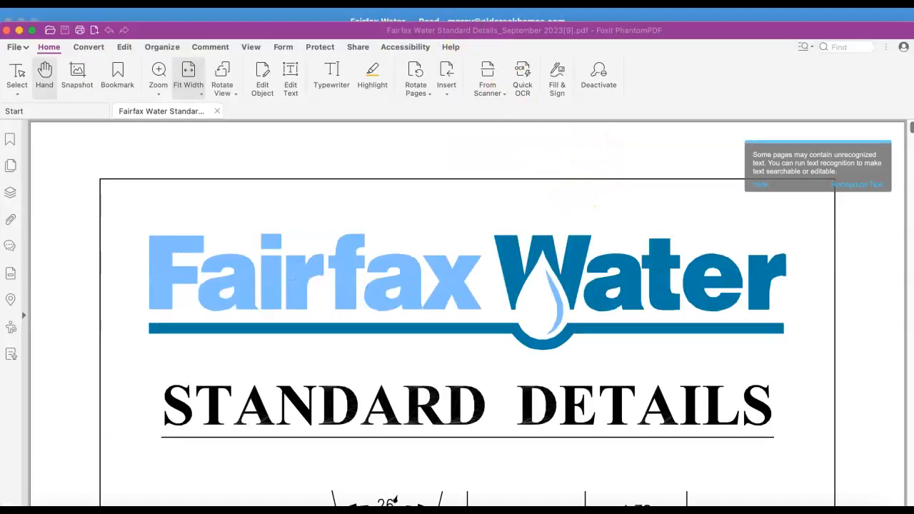
left_click(6, 30)
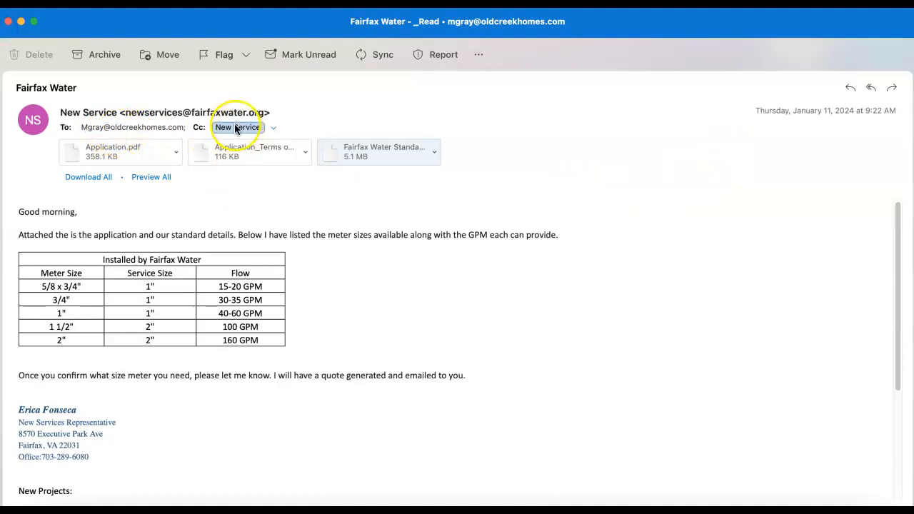
- Start a Reply All to the Fairfax Water email and check the New Service contact in To
left_click(870, 88)
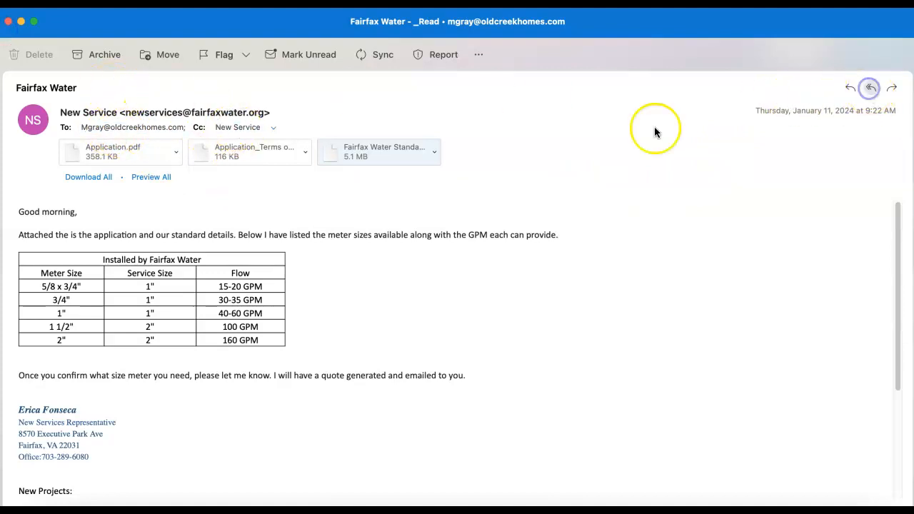
left_click(99, 119)
left_click(100, 120)
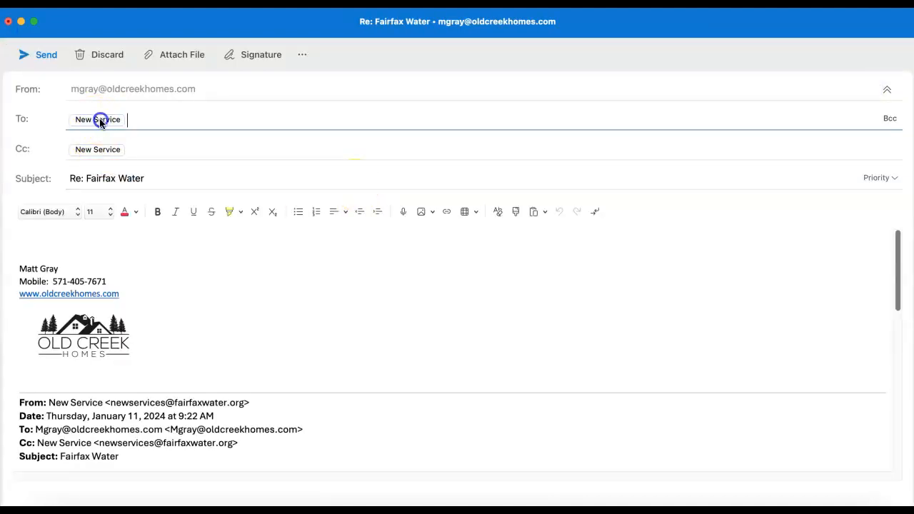
left_click(100, 120)
left_click(100, 120)
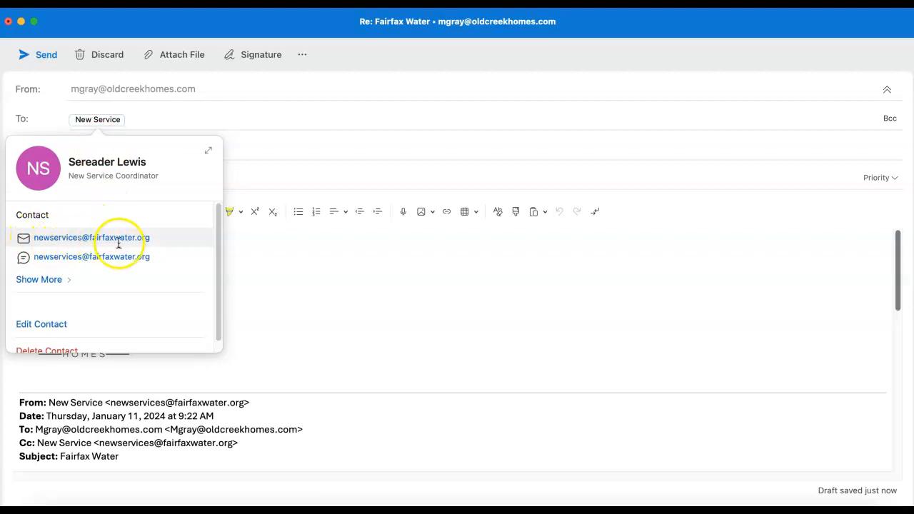
- Check the New Service recipient copied in Cc, then select the old subject 'Re: Fairfax Water'
left_click(255, 150)
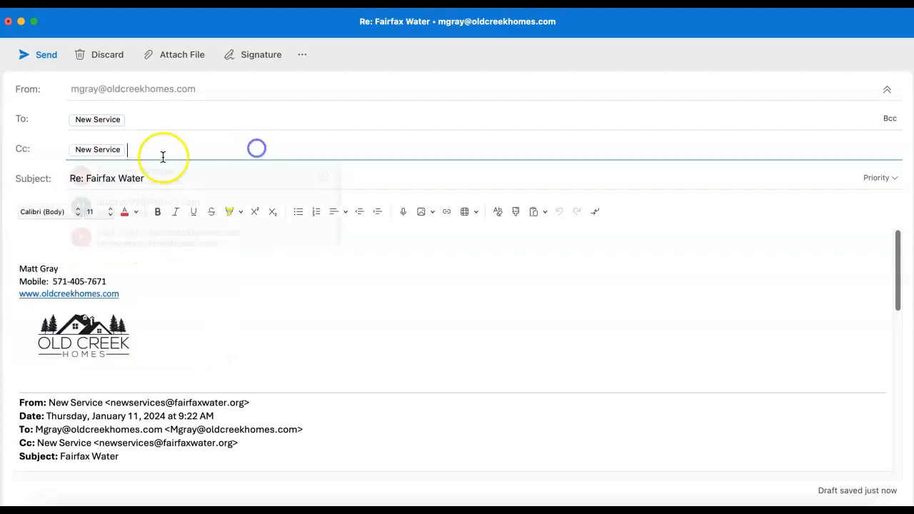
left_click(253, 150)
left_click(92, 149)
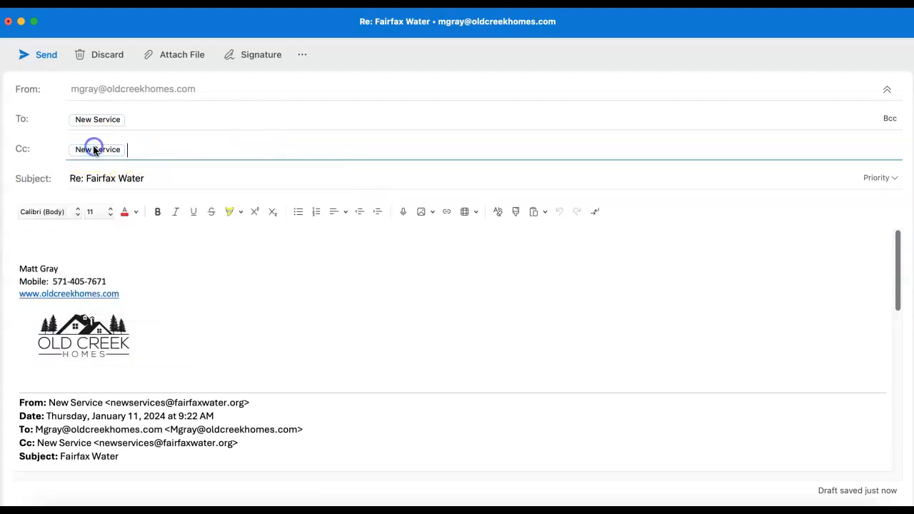
left_click(199, 146)
left_click(367, 182)
left_click_drag(164, 180, 7, 172)
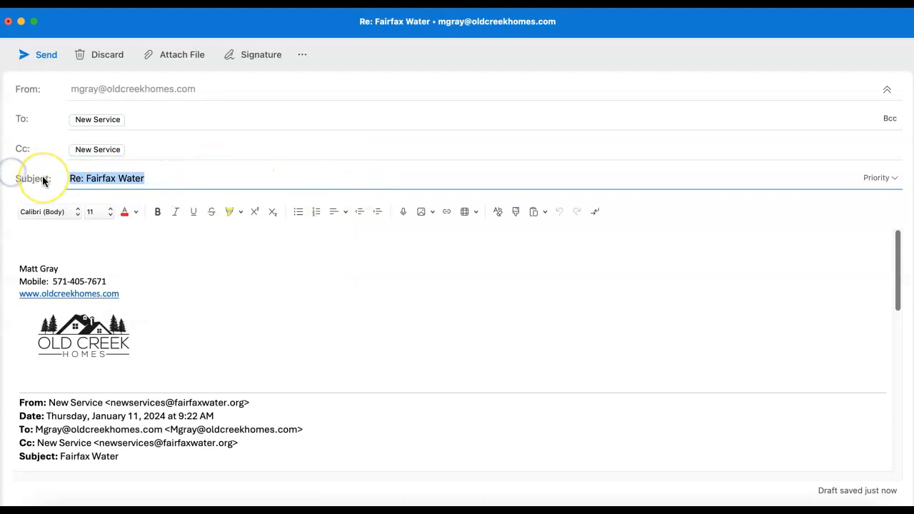
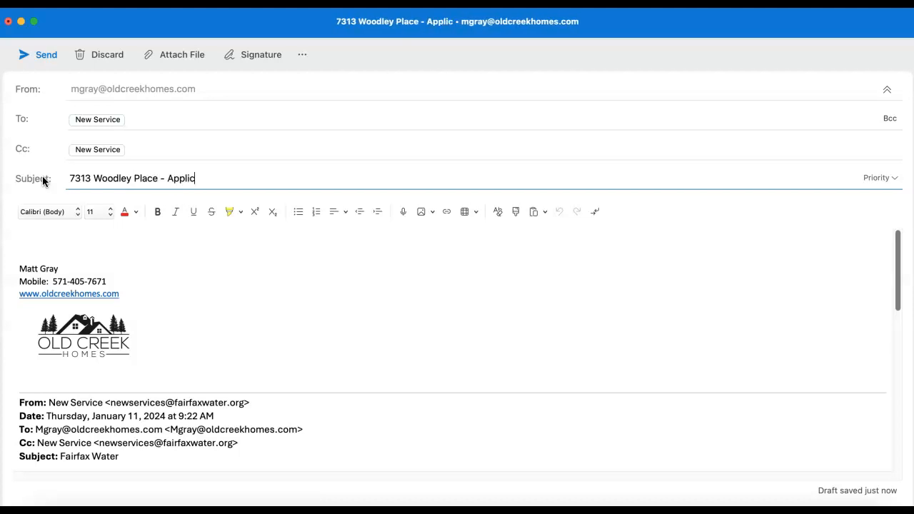
- Change the subject to the property address followed by '- Application For New Service'
type("ation For New Service")
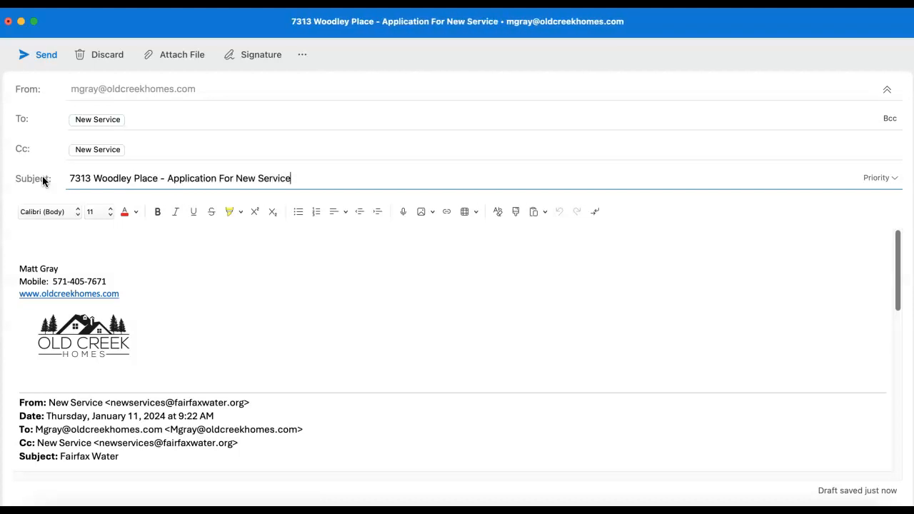
key("Tab")
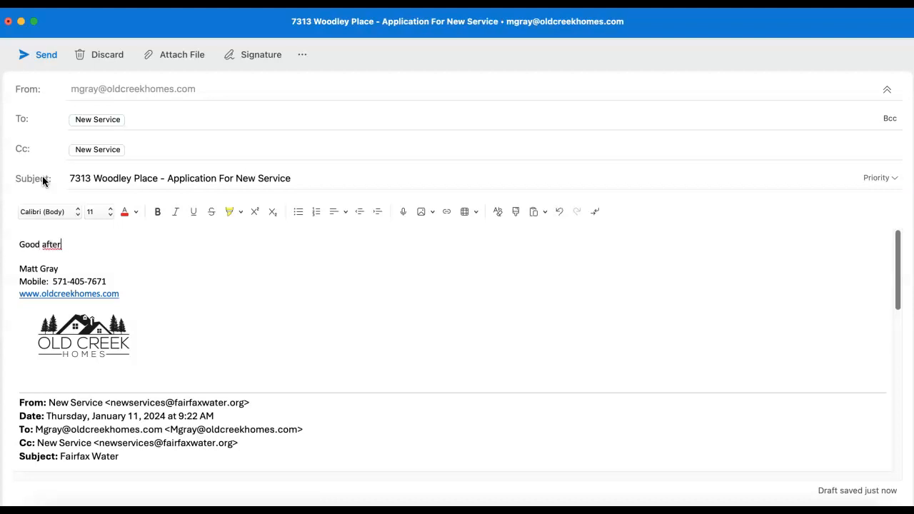
- Write the body: 'Good afternoon,' greeting, the address and receipt-request sentences, and 'Thank you,' sign-off
type("Good afternoon,")
key("Return")
key("Return")
type("P")
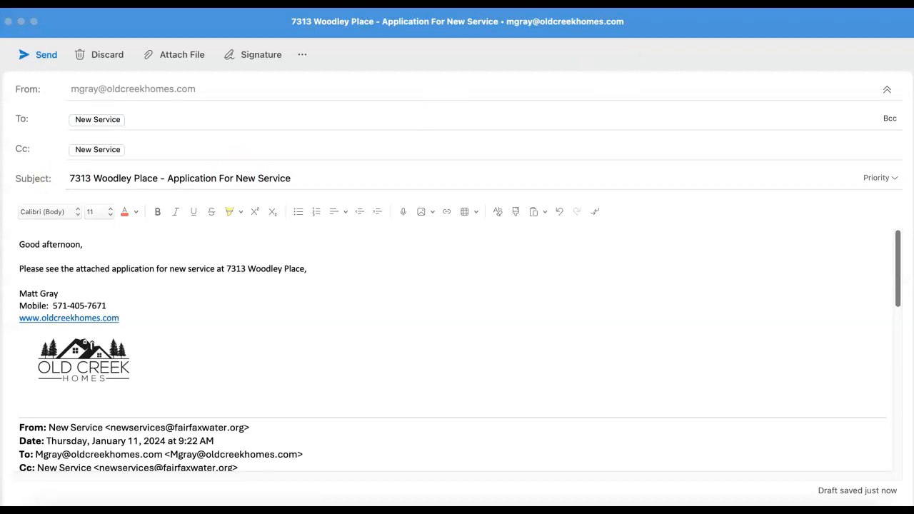
left_click(308, 269)
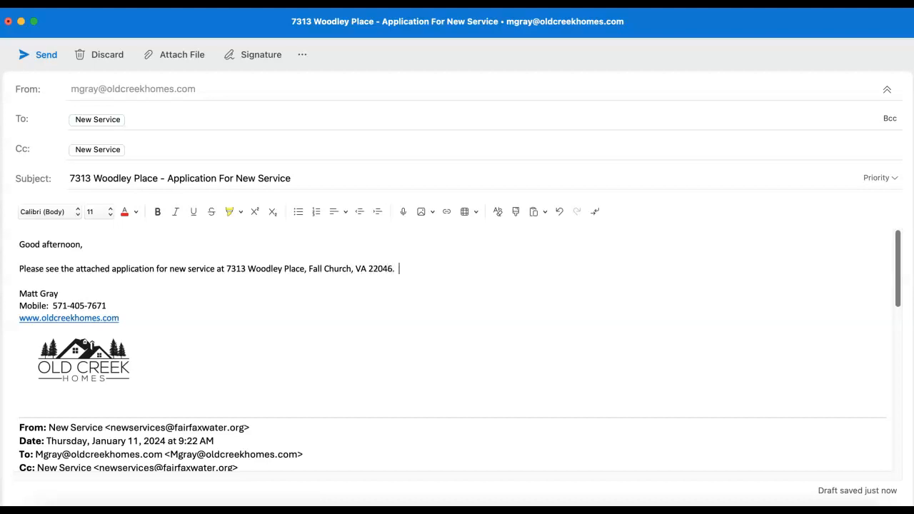
key("Return")
key("Return")
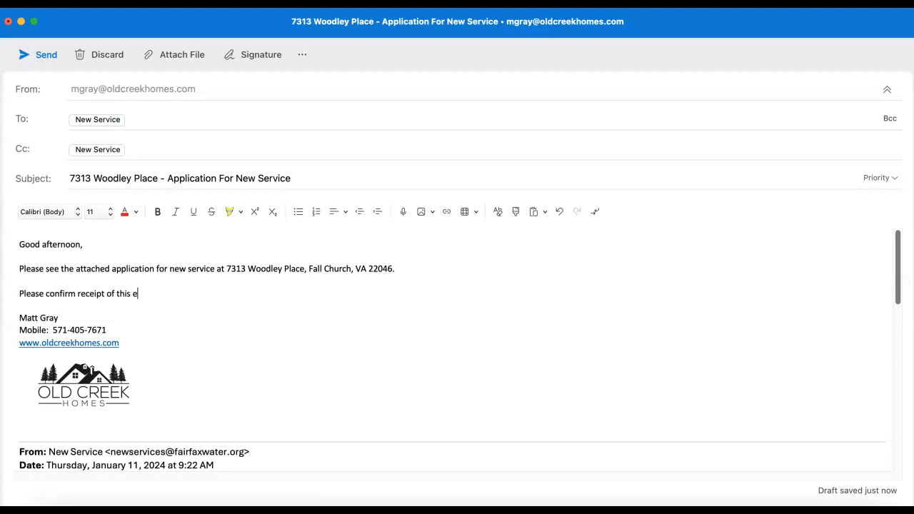
key("Return")
key("Return")
type("T")
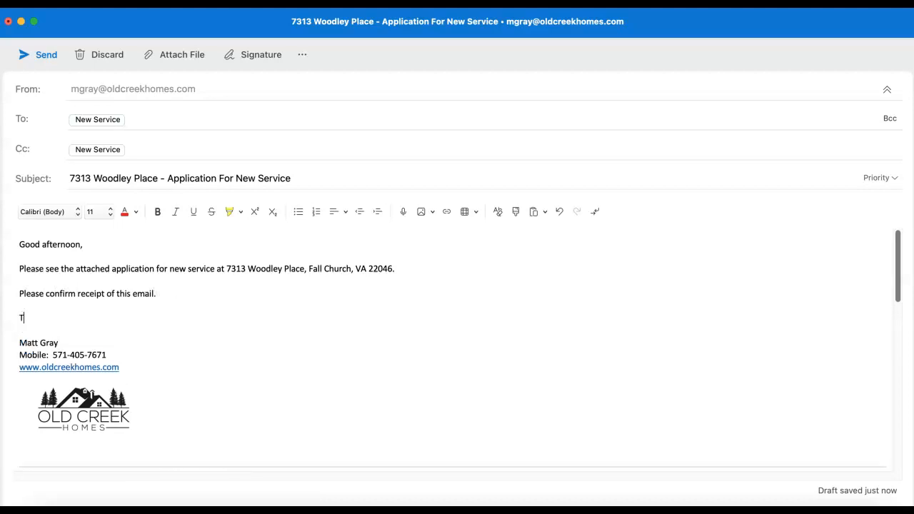
type("hank you,")
left_click(321, 293)
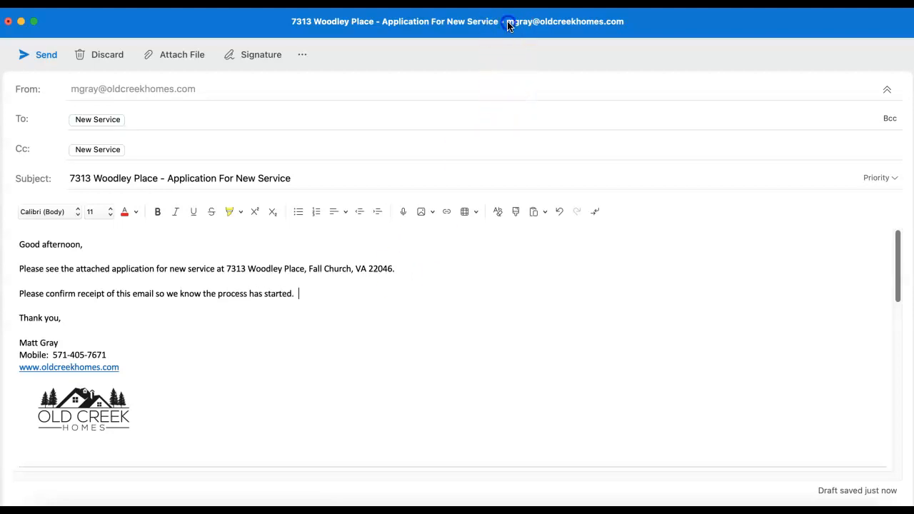
- Attach Application.pdf from the desktop to the reply and move the email window aside
left_click_drag(508, 23, 504, 223)
left_click_drag(799, 45, 529, 397)
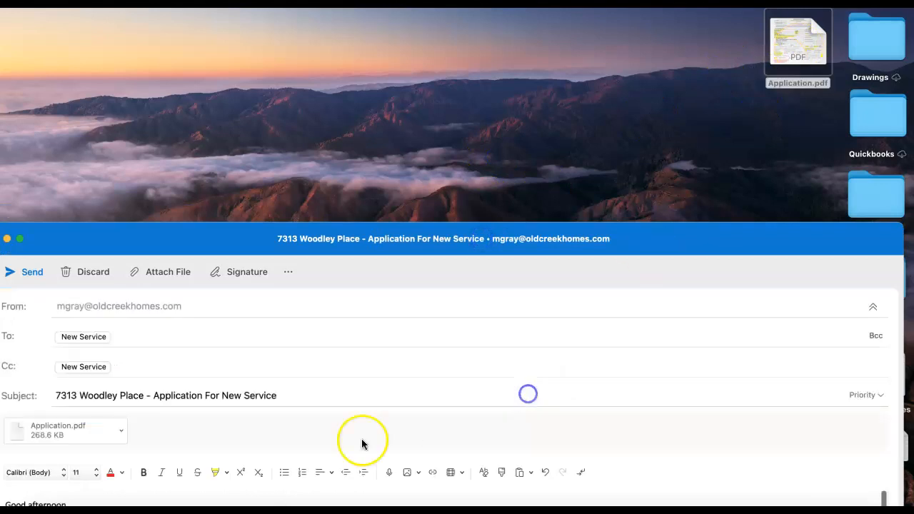
left_click_drag(463, 233, 0, 92)
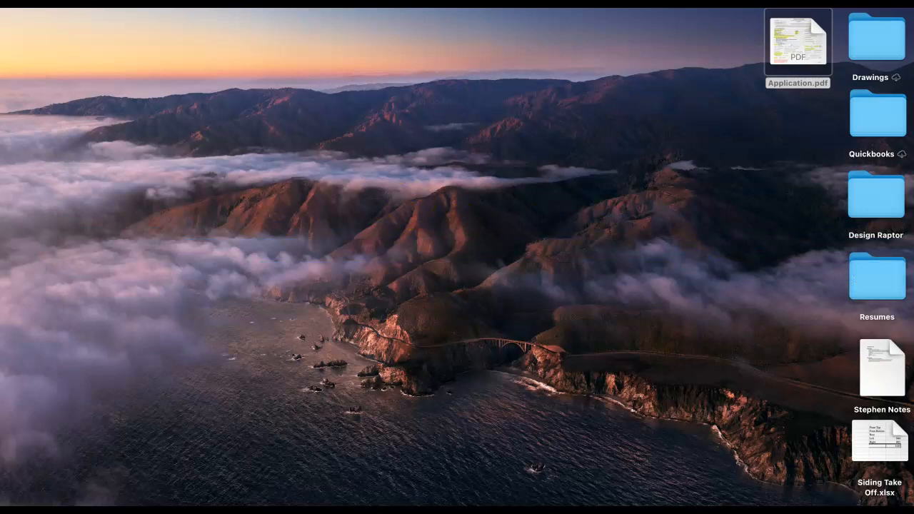
- Maximise Chrome and load the BuildTools dashboard at oldcreekhomes.buildtools.app
left_click(654, 106)
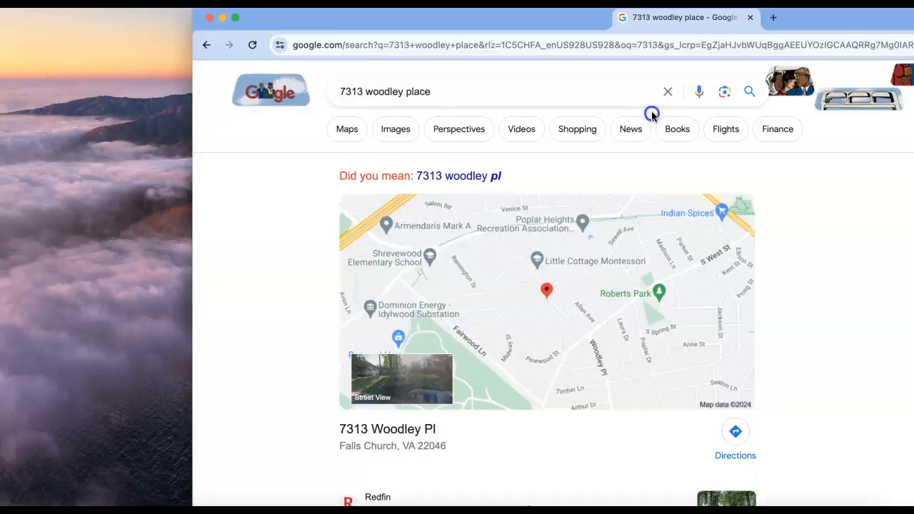
double_click(708, 19)
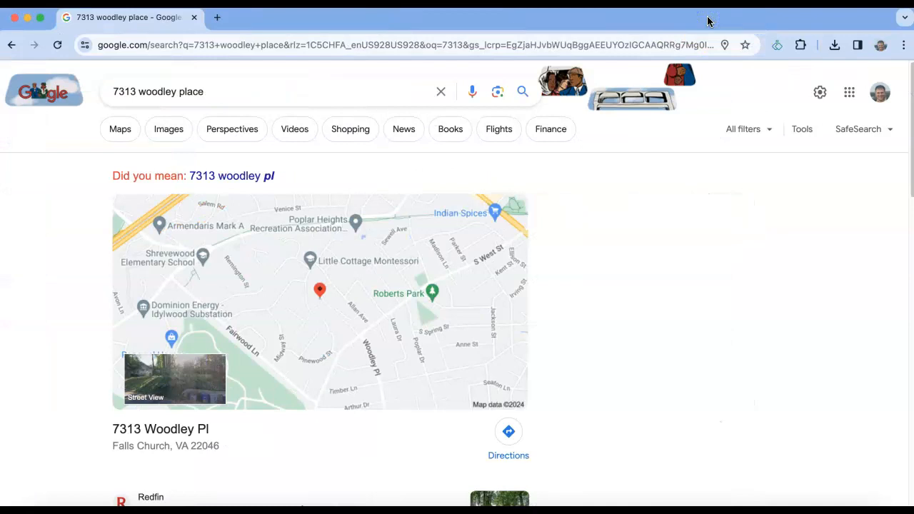
left_click(501, 42)
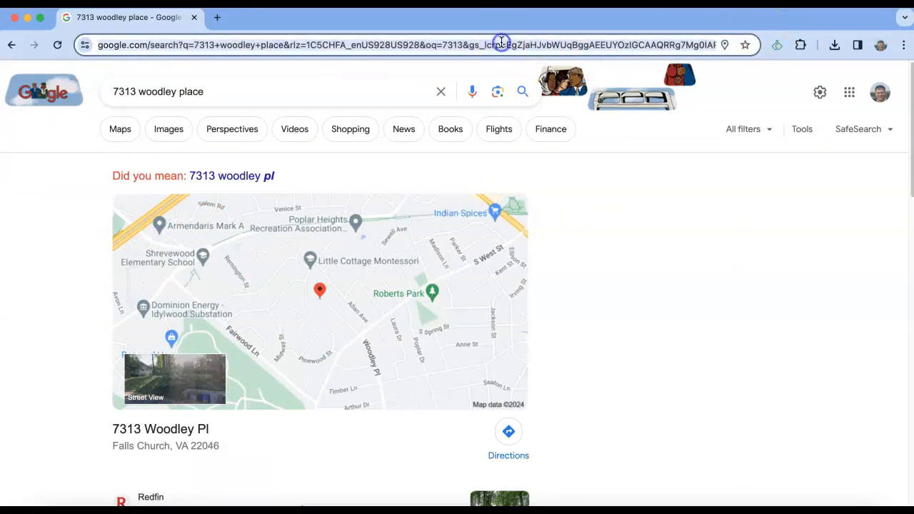
type("o")
key("Return")
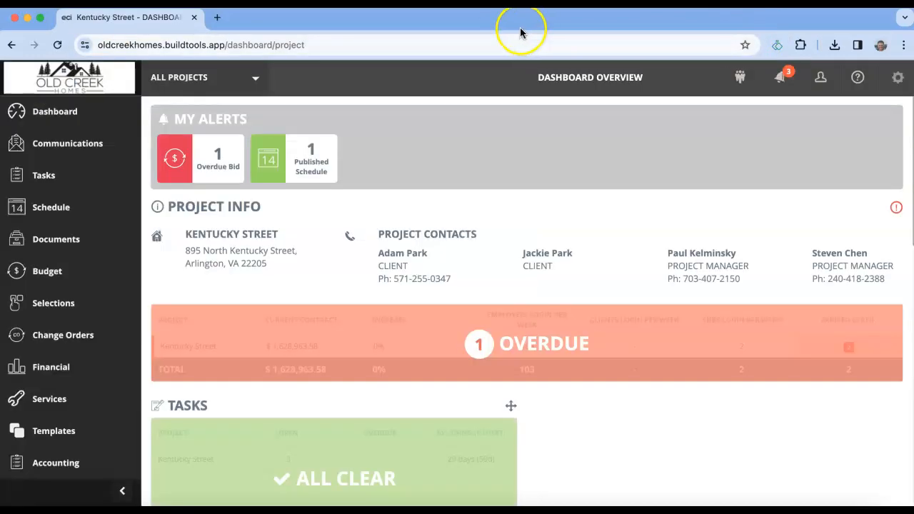
- Switch the project to Woodley Place under In Design and open its Working Schedule
left_click(113, 84)
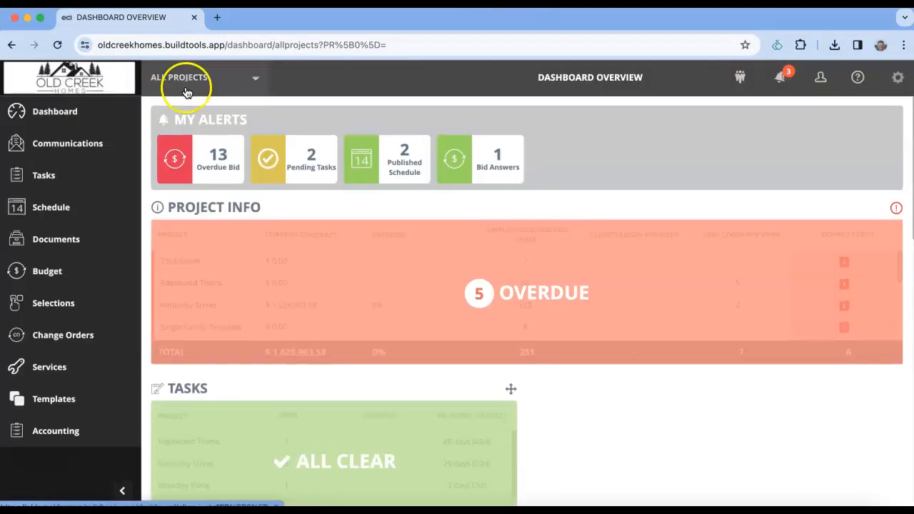
left_click(188, 84)
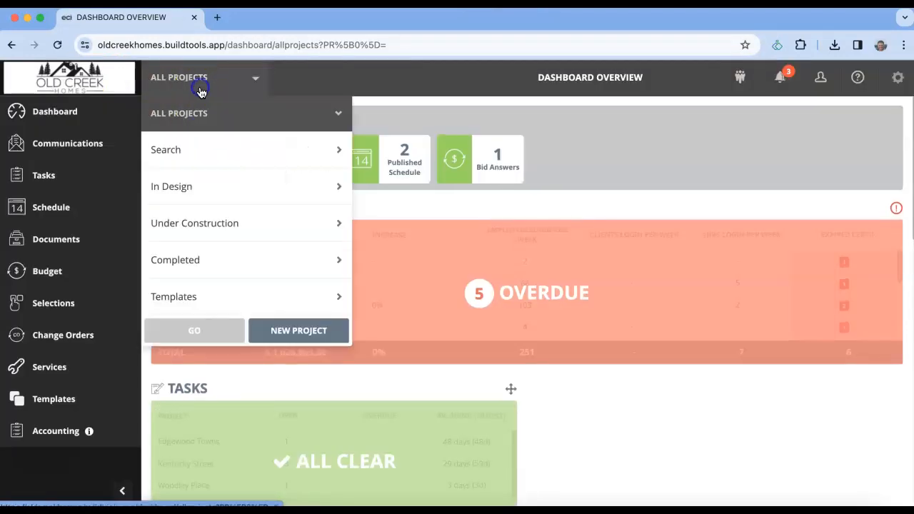
left_click(204, 227)
left_click(211, 188)
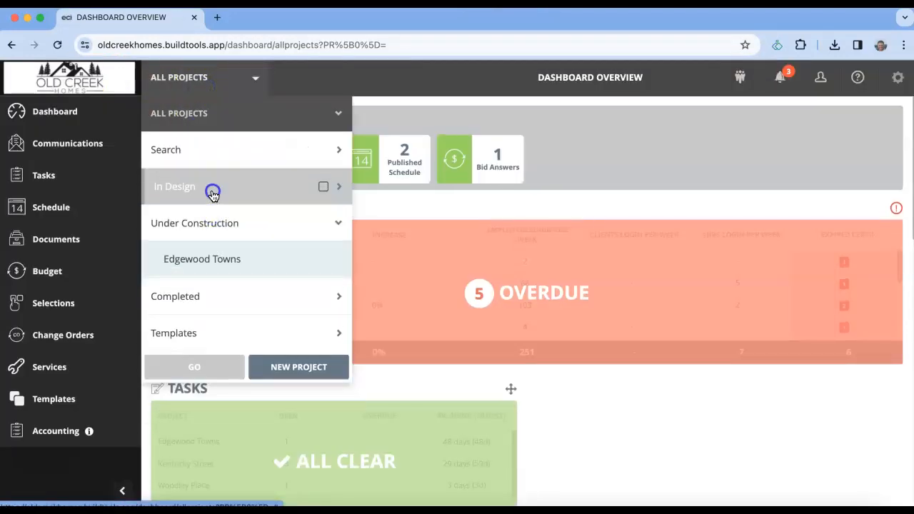
scroll(349, 286, "down", 3)
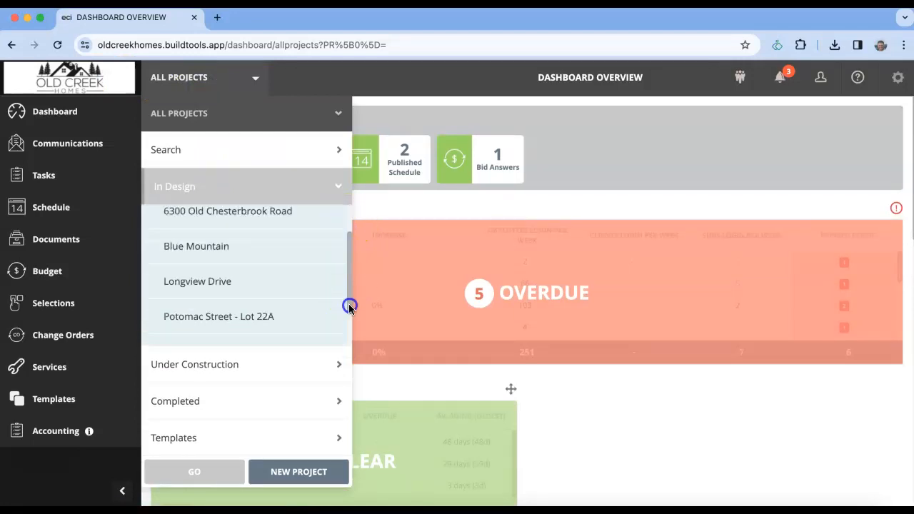
left_click(330, 327)
left_click(215, 472)
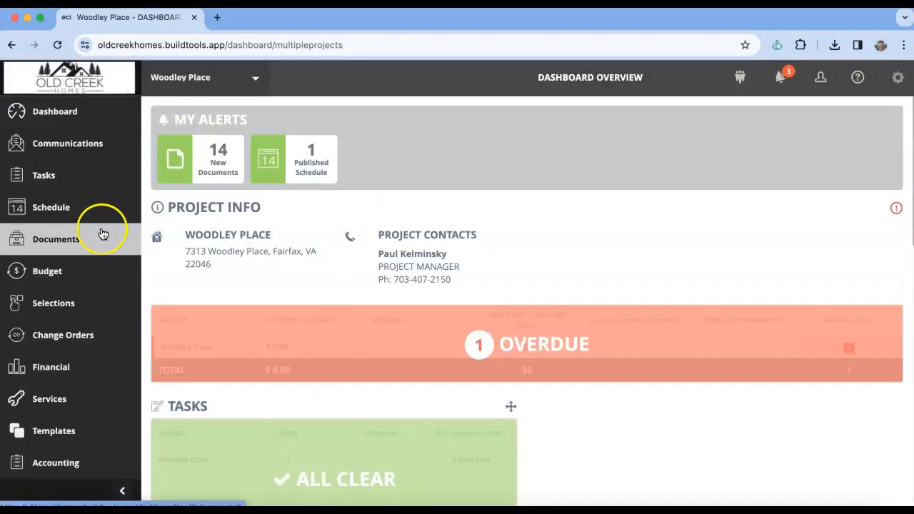
left_click(72, 202)
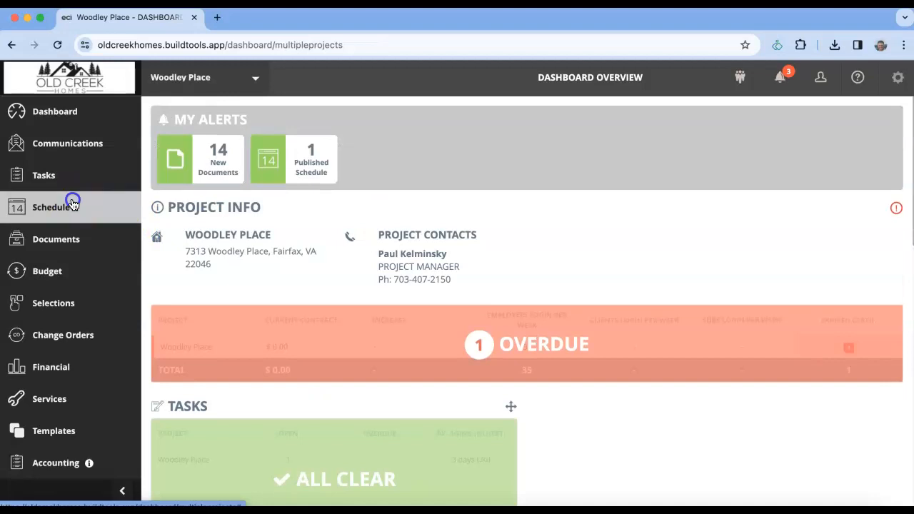
left_click(43, 278)
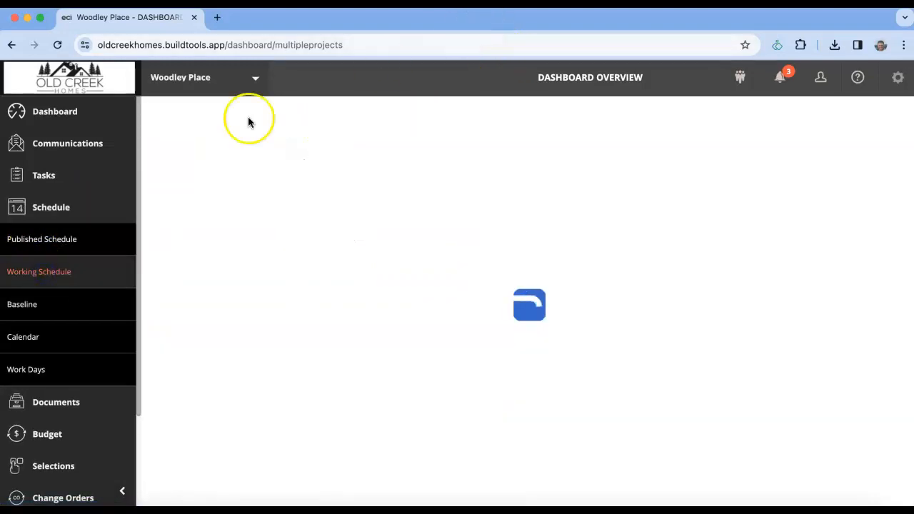
left_click(123, 480)
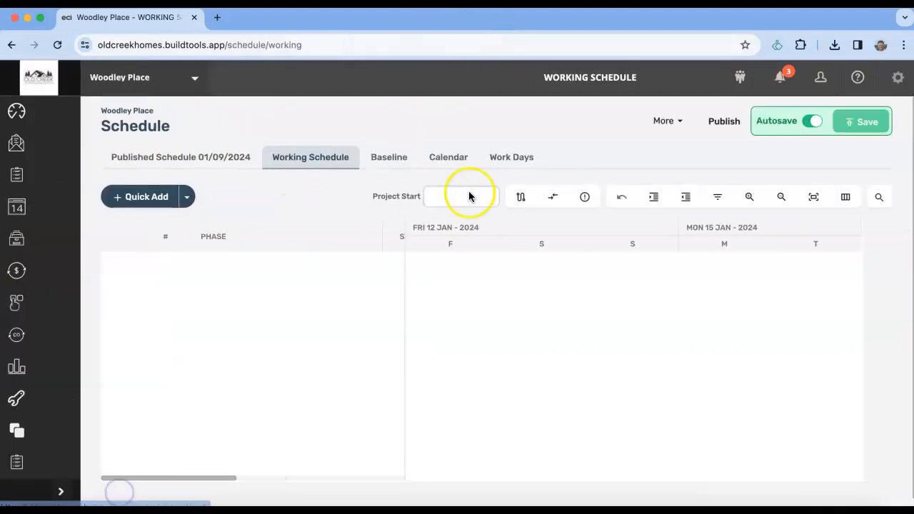
- Collapse the Prior to Closing, Design, Utility Disconnect and Bidding schedule groups
left_click_drag(388, 227, 520, 226)
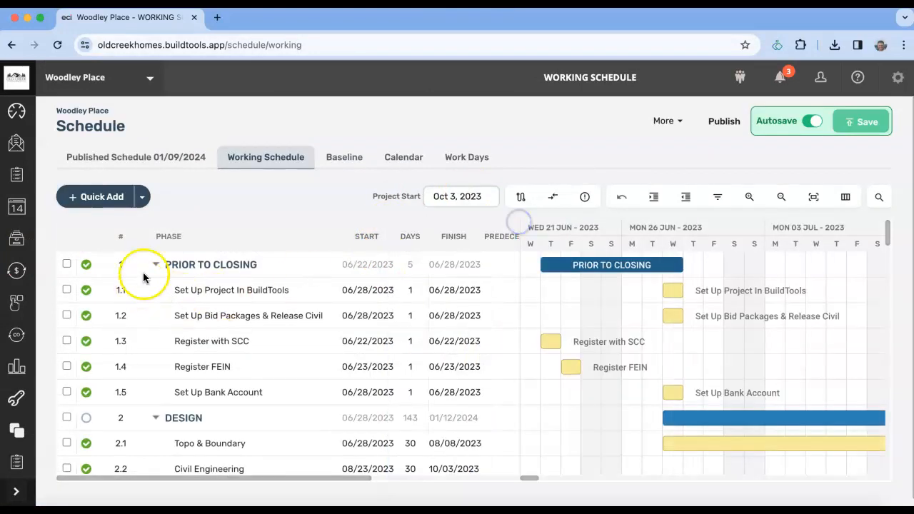
left_click(155, 264)
left_click(155, 290)
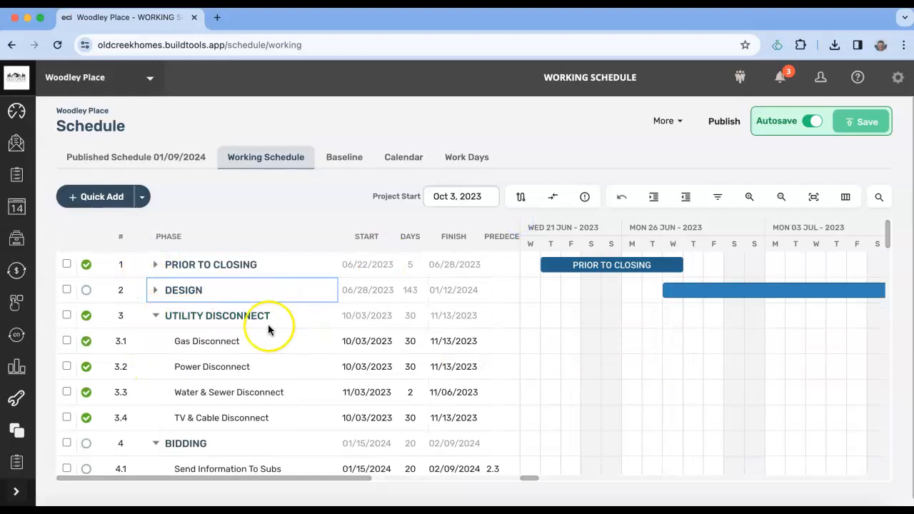
left_click(156, 317)
left_click(156, 341)
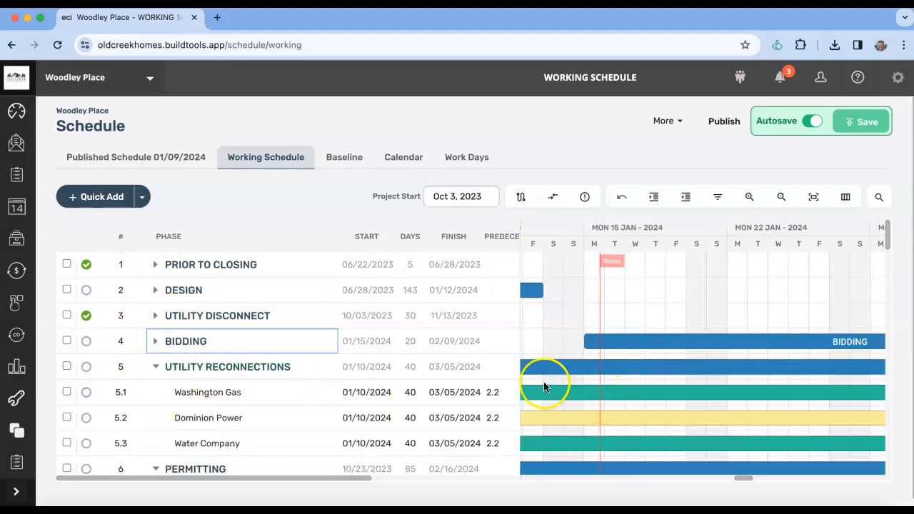
scroll(381, 379, "down", 3)
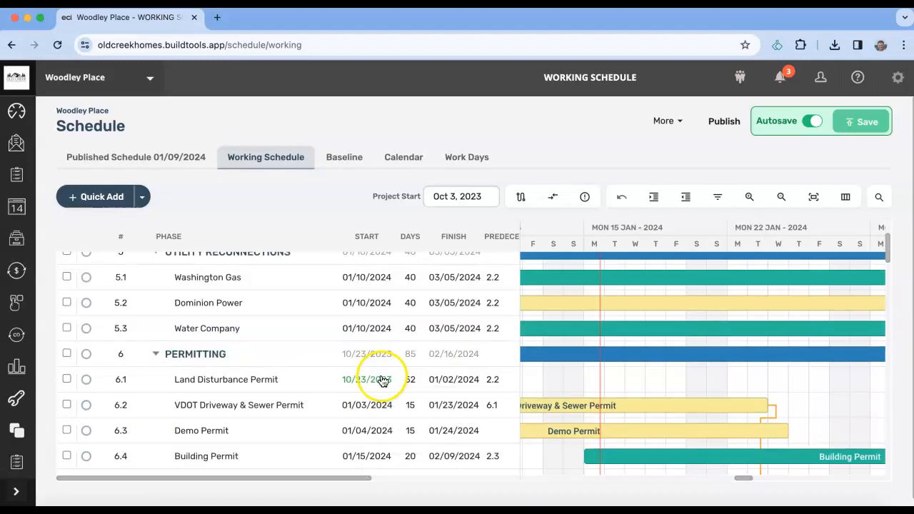
- Rename the Water Company task to 'Fairfax Water'
double_click(198, 329)
type("Fairfax Water")
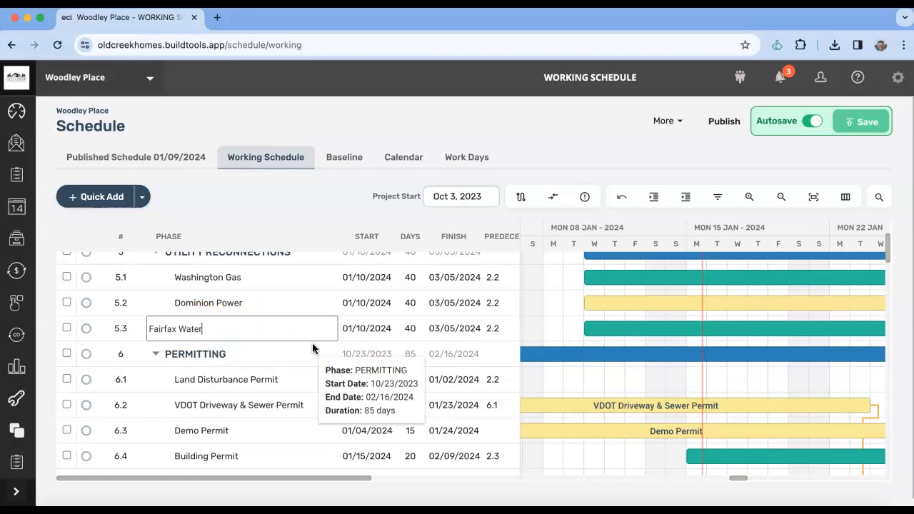
key("Return")
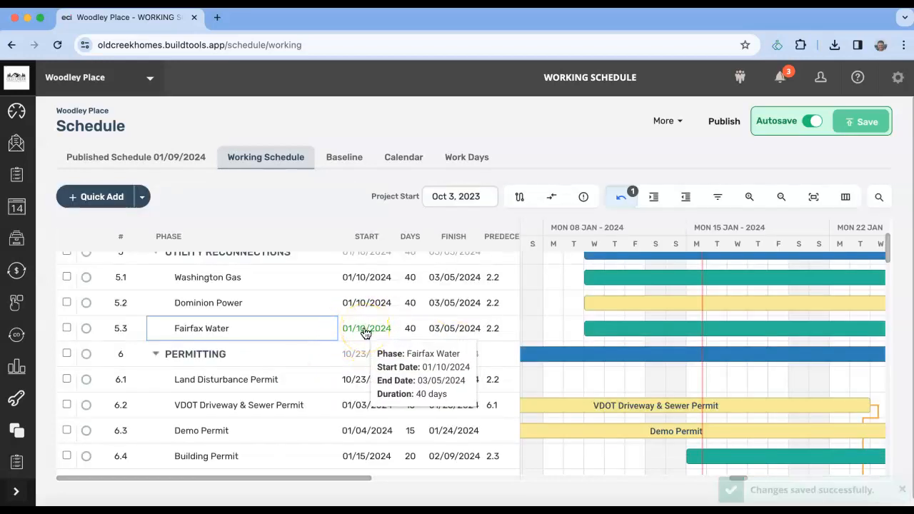
- Set the Fairfax Water start date to 01/15/2024
double_click(364, 333)
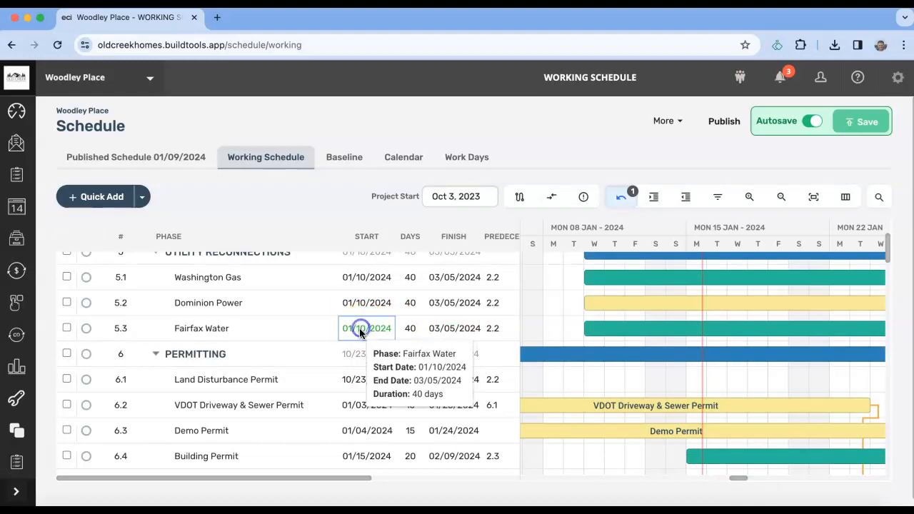
left_click(366, 335)
type("15")
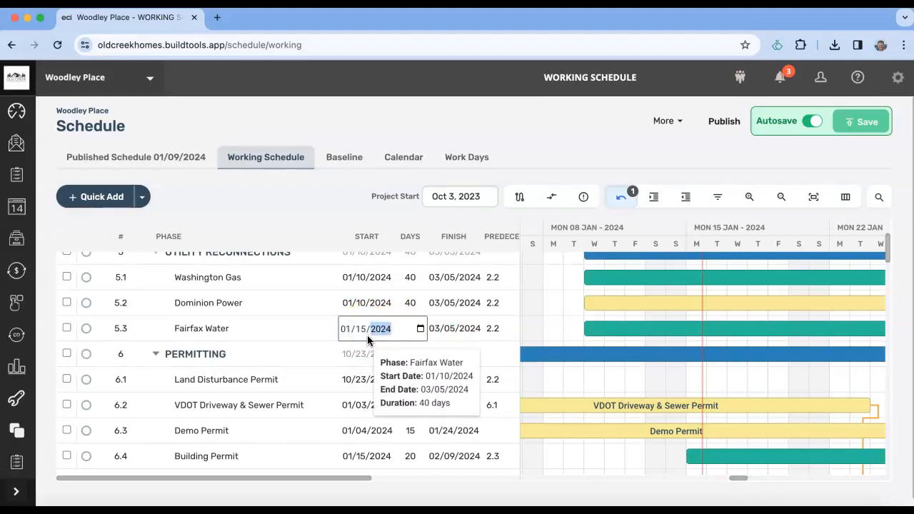
key("Return")
left_click(706, 341)
mouse_move(710, 337)
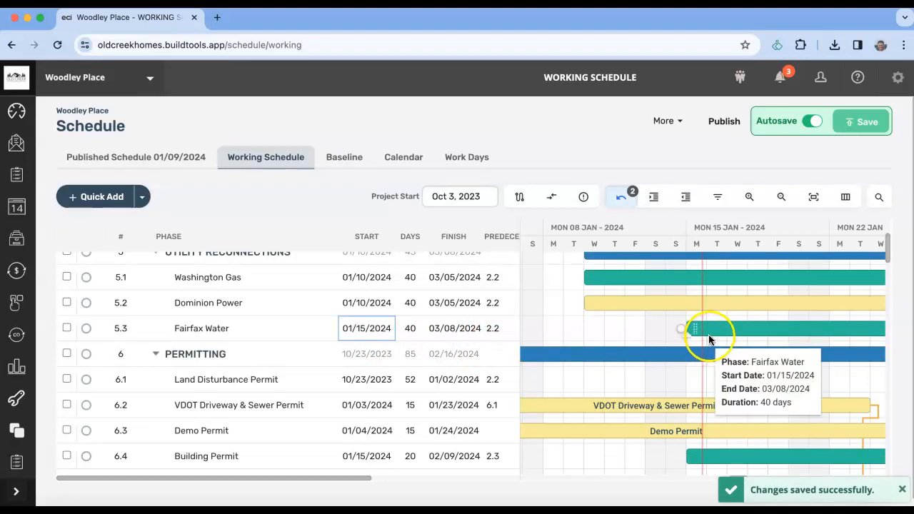
- Collapse the Permitting, Material Tracking Log and Construction groups
left_click(154, 355)
left_click(155, 354)
left_click(154, 379)
left_click(154, 379)
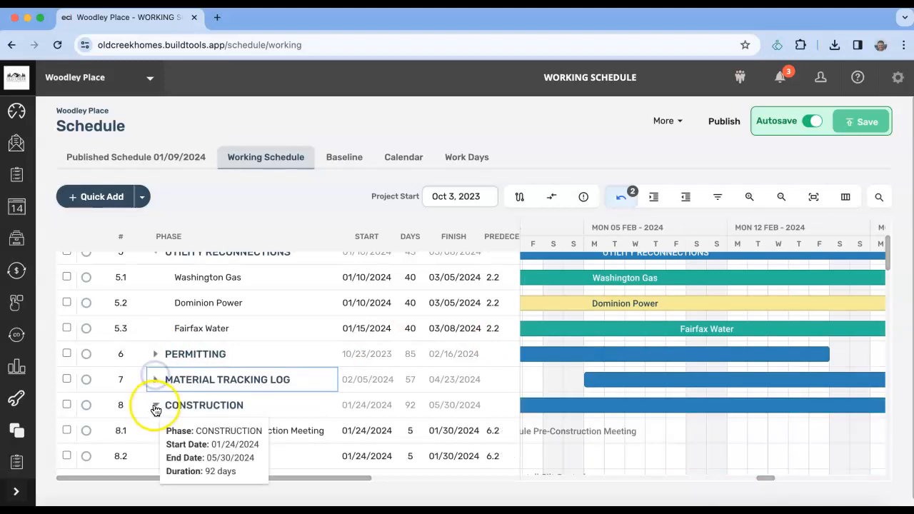
left_click(155, 405)
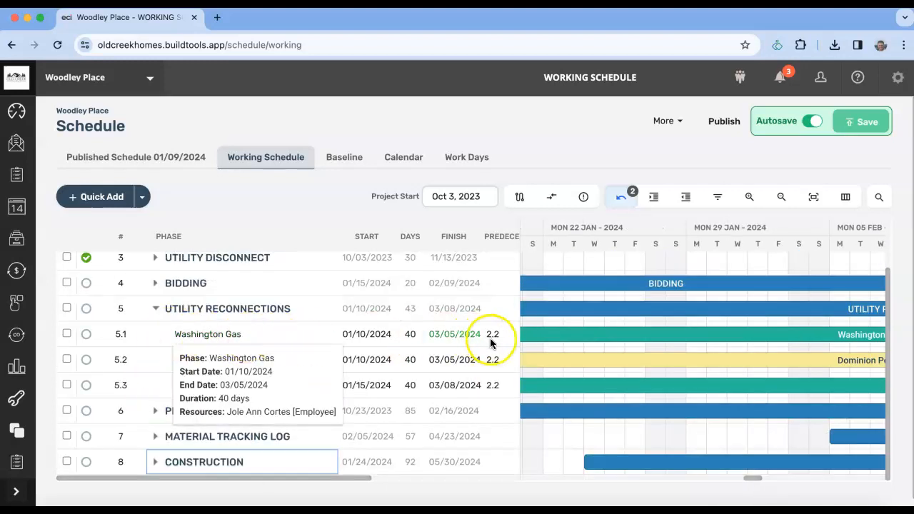
left_click(753, 485)
left_click_drag(753, 483, 740, 480)
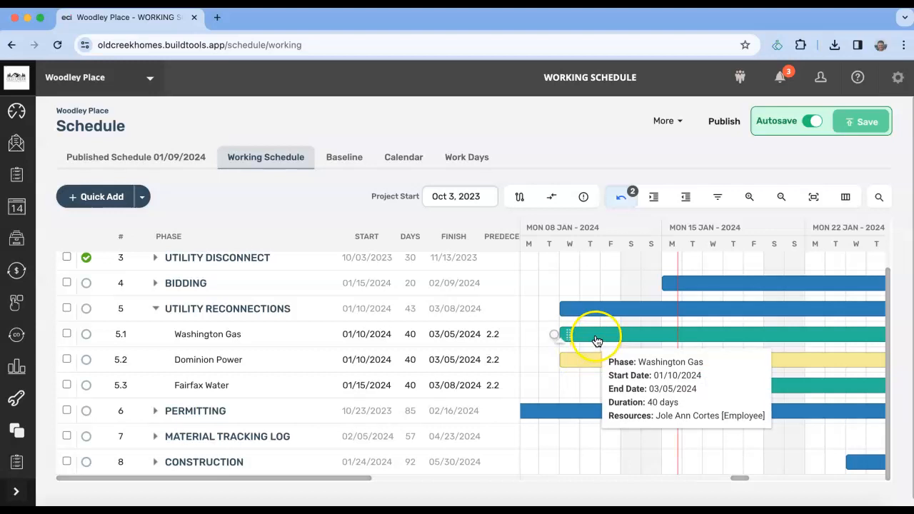
right_click(595, 336)
mouse_move(631, 439)
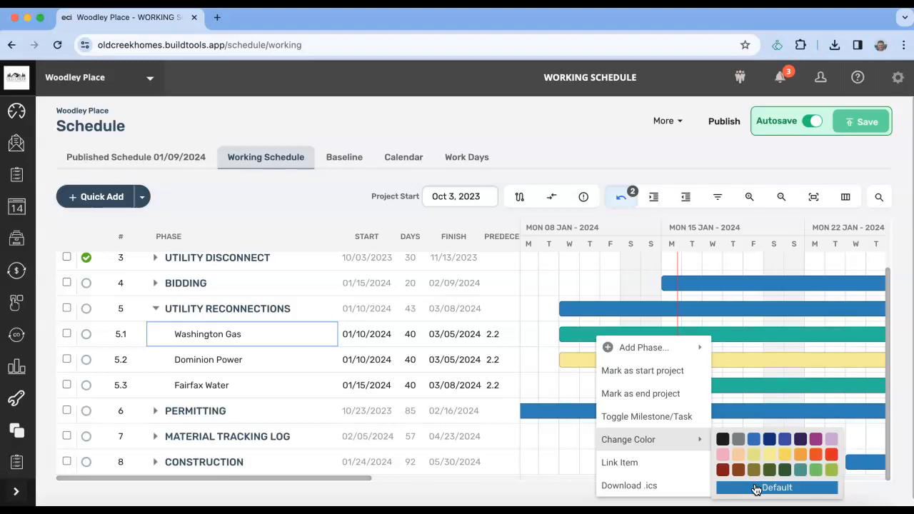
left_click(757, 489)
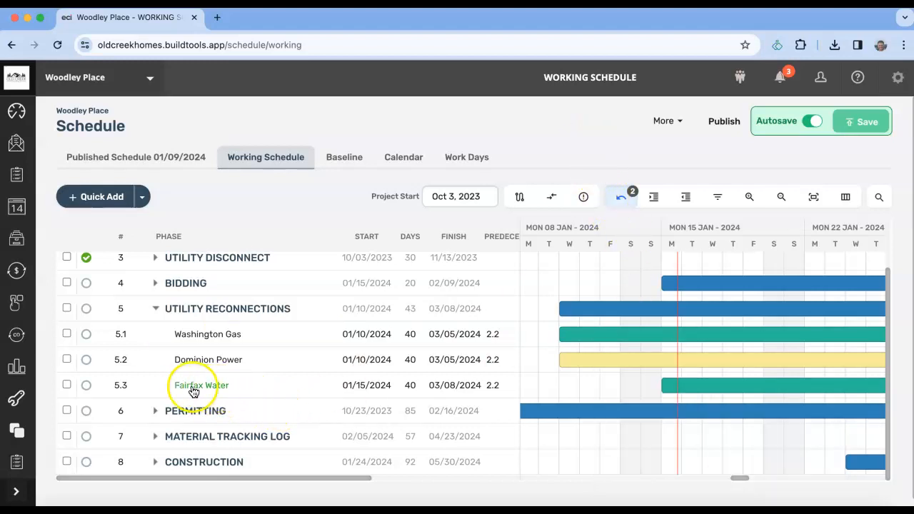
right_click(696, 388)
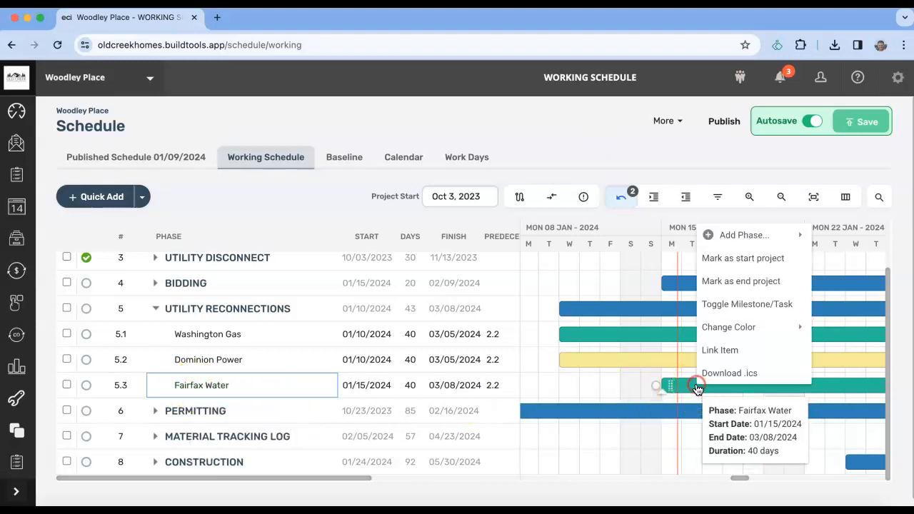
mouse_move(731, 333)
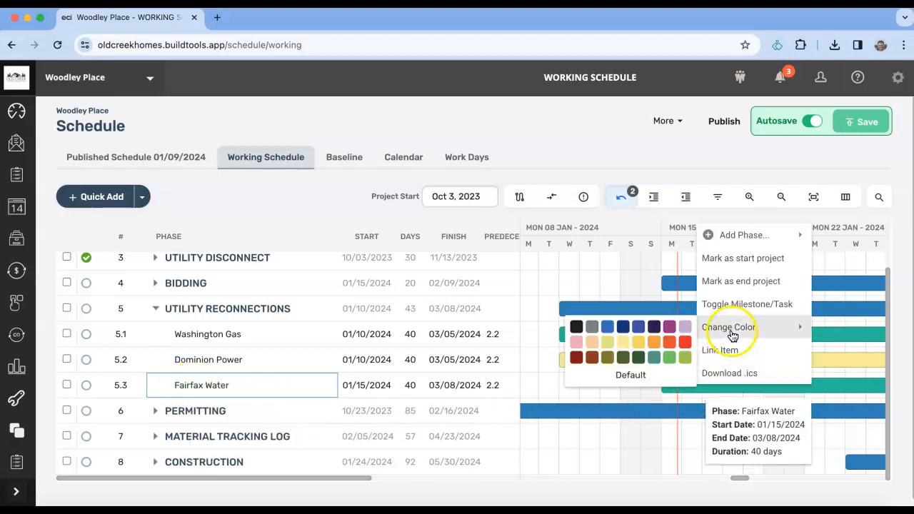
left_click(623, 346)
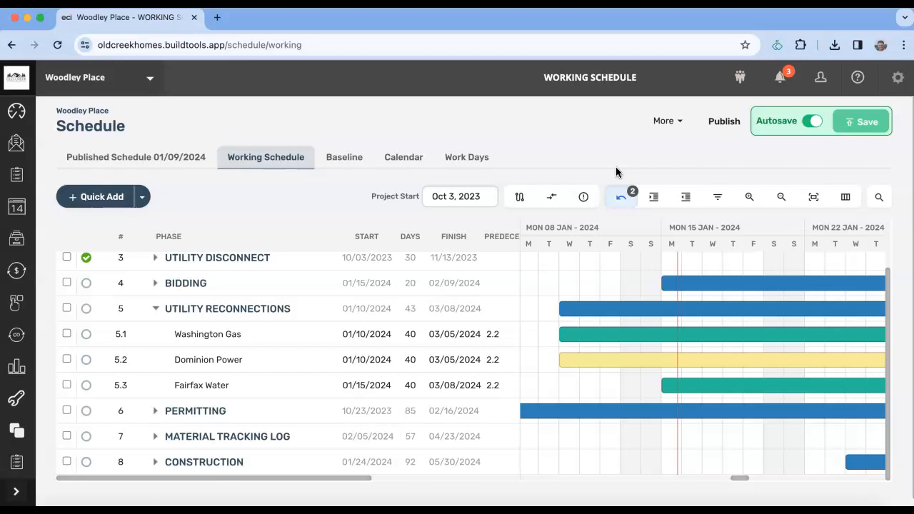
mouse_move(280, 314)
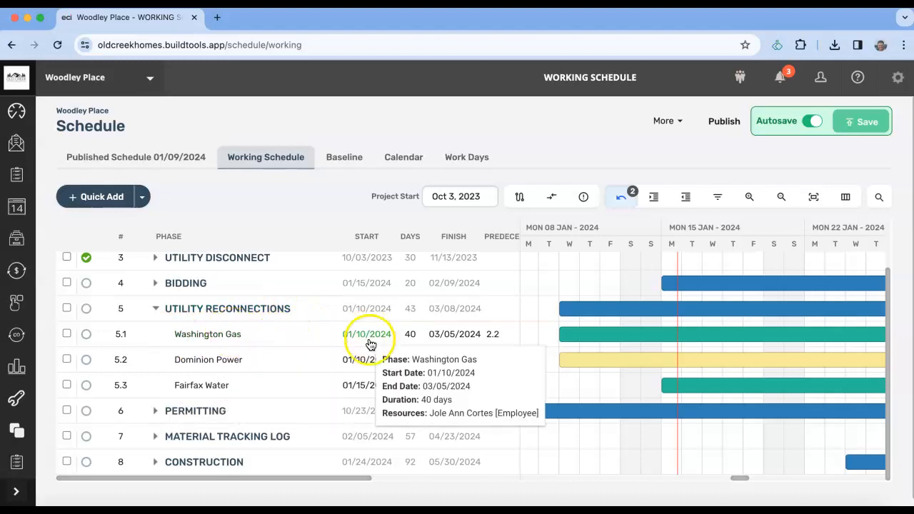
mouse_move(690, 388)
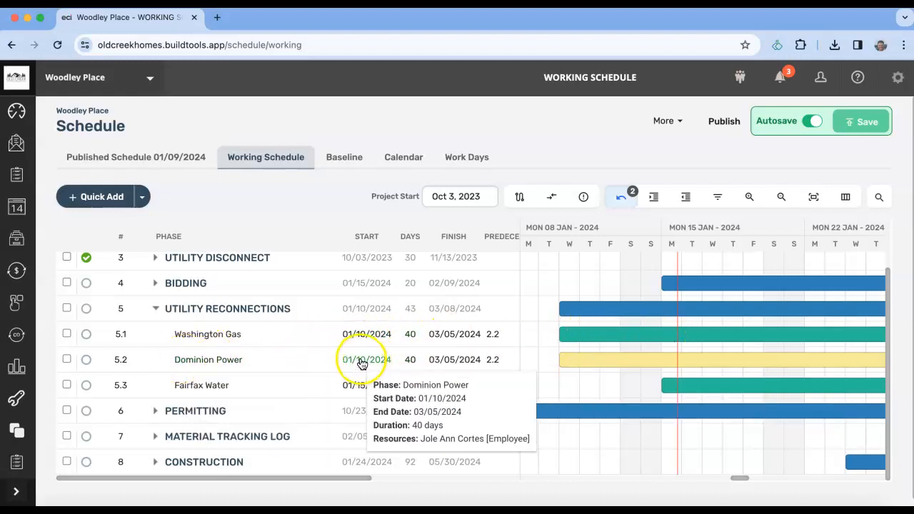
mouse_move(582, 367)
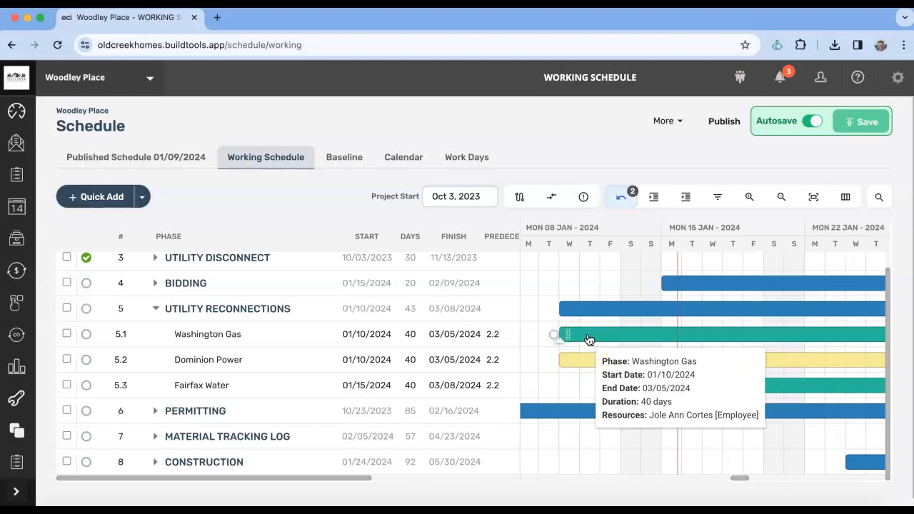
left_click(536, 342)
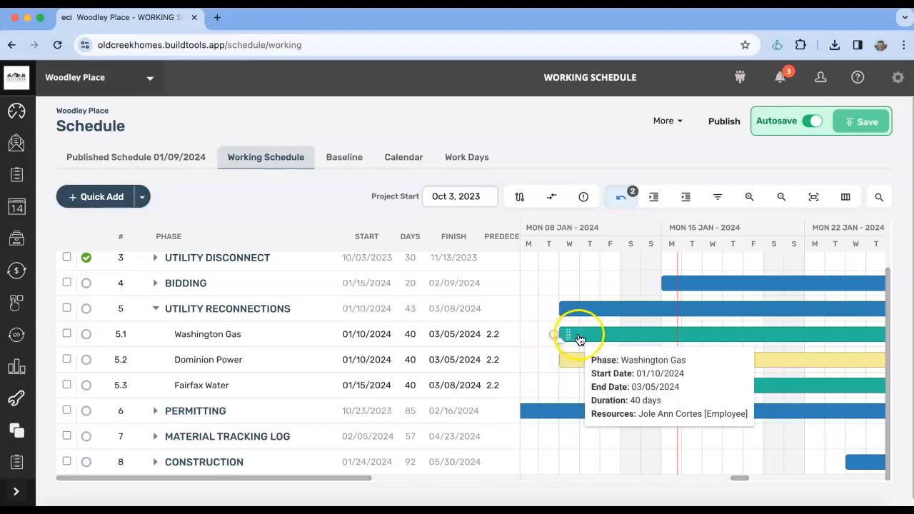